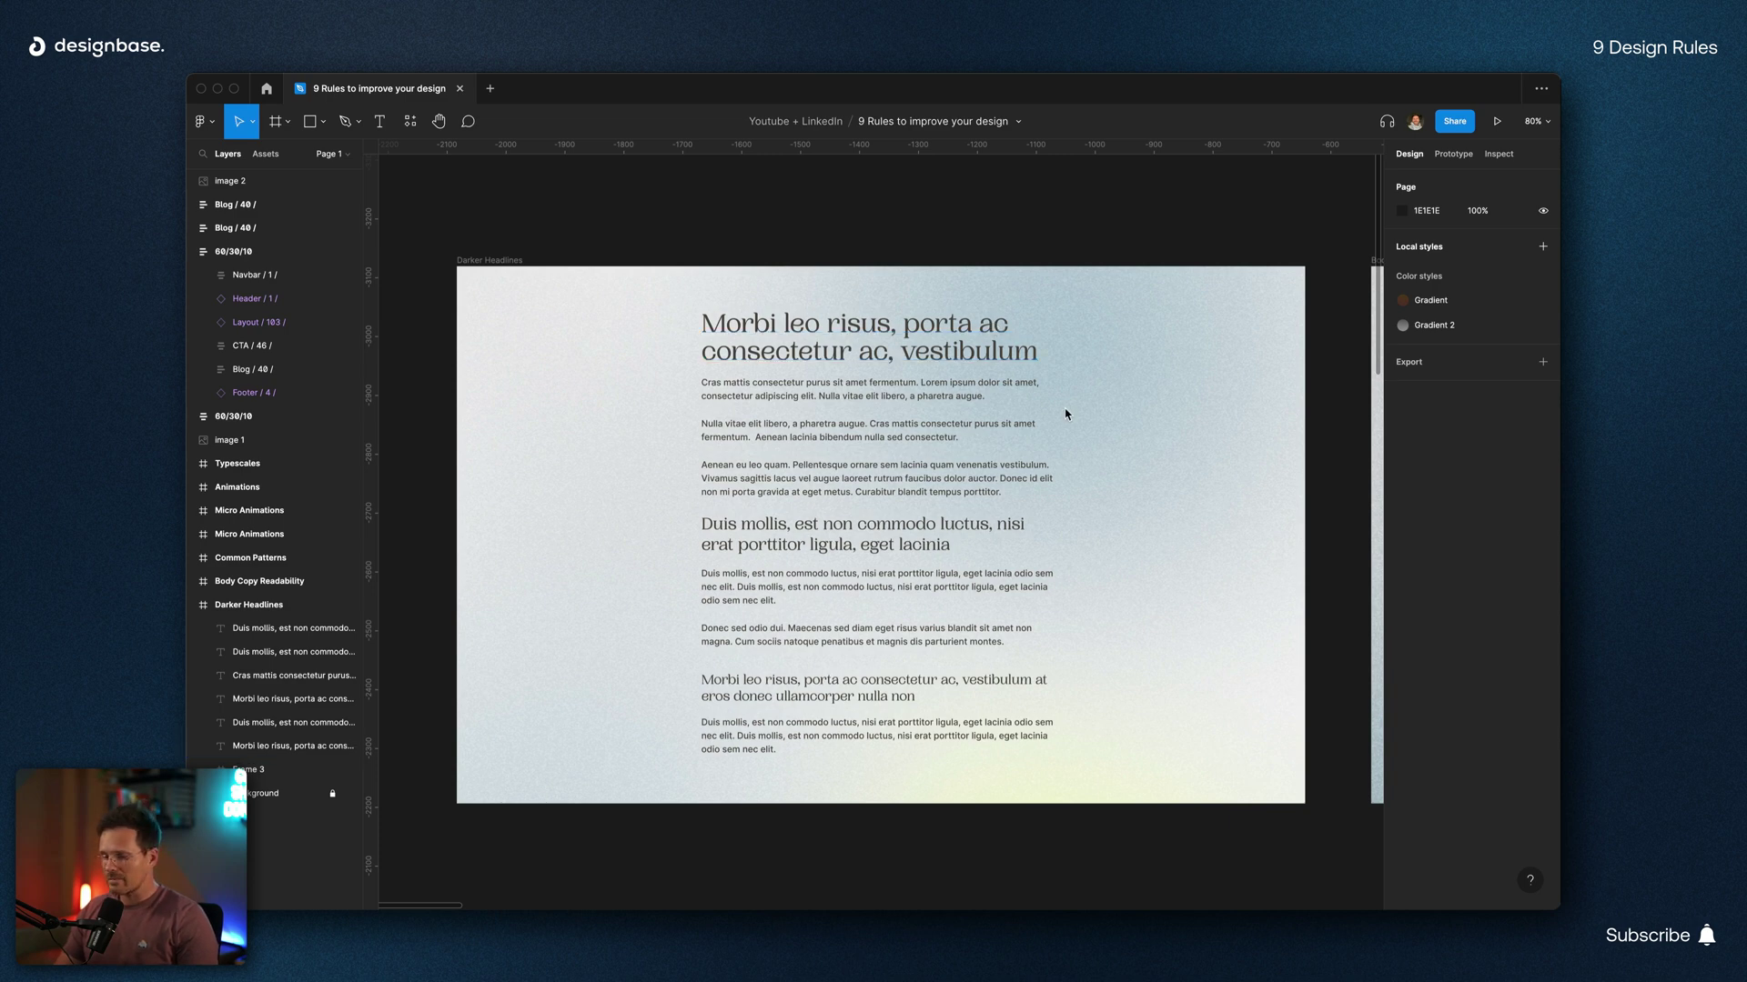
Step: Change the three serif headlines' fill from grey 4F4A42 to black 000
{"action": "left_click", "coordinate": [896, 350]}
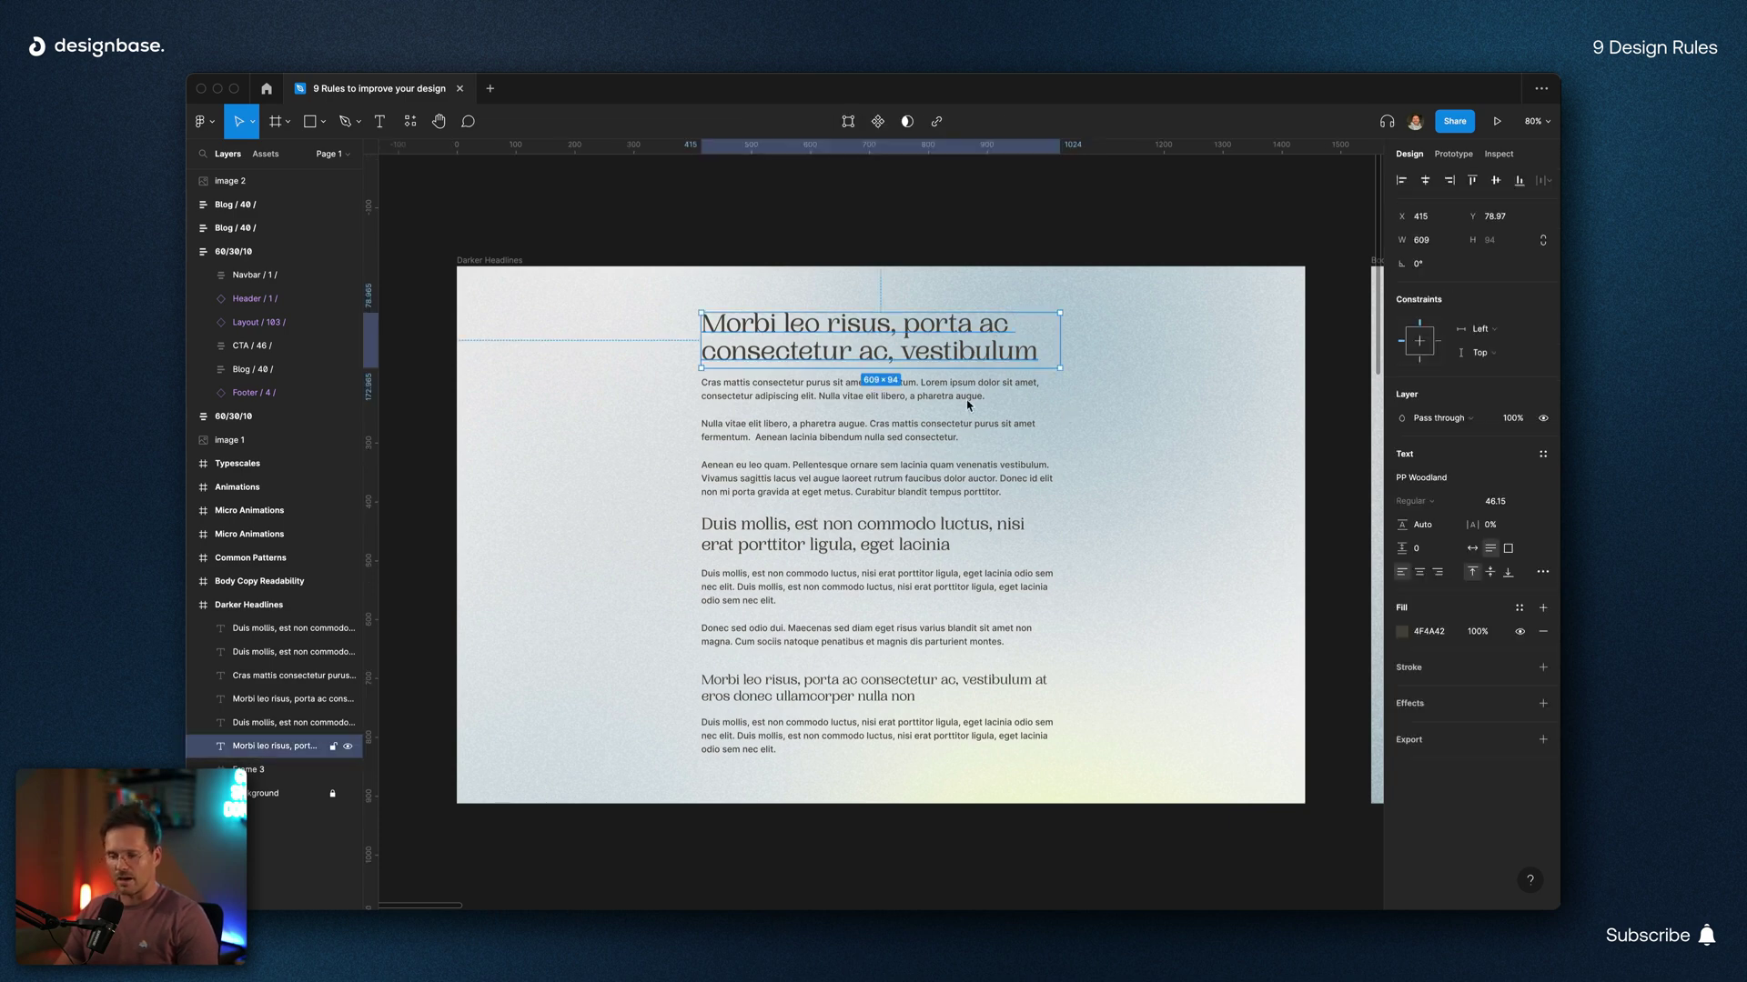
{"action": "left_click", "coordinate": [908, 546], "text": "shift"}
{"action": "left_click", "coordinate": [884, 680], "text": "shift"}
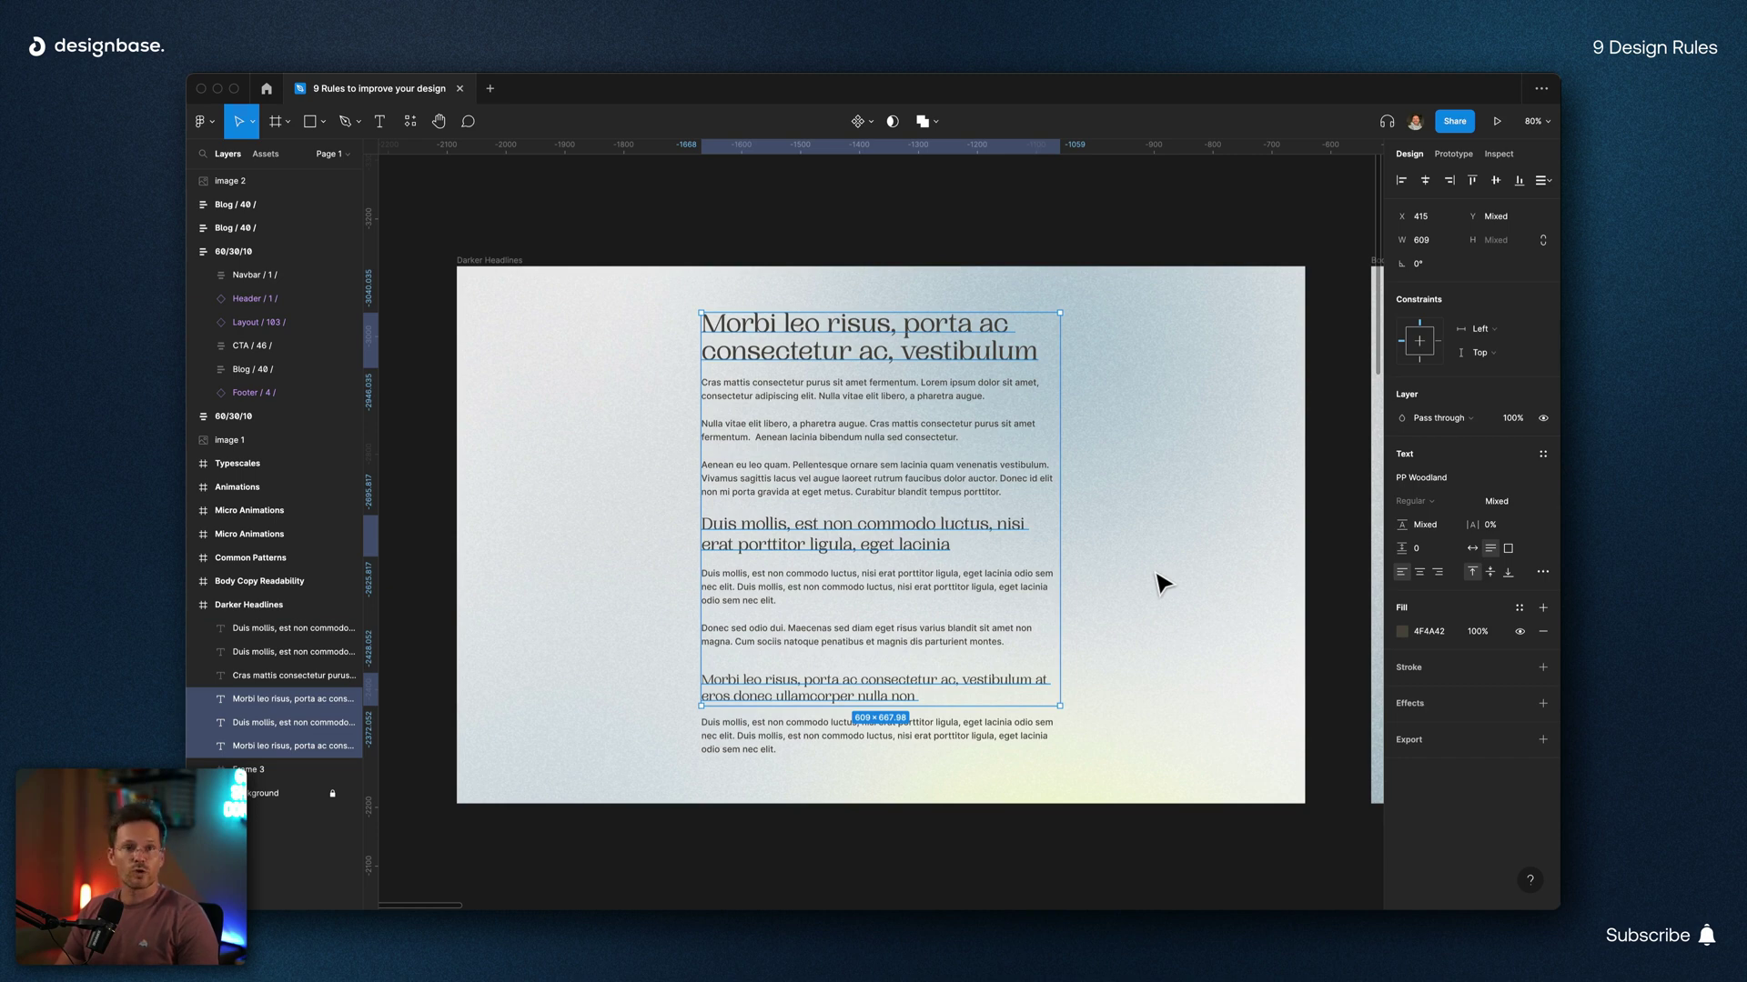
{"action": "left_click", "coordinate": [1431, 634]}
{"action": "type", "text": "000000"}
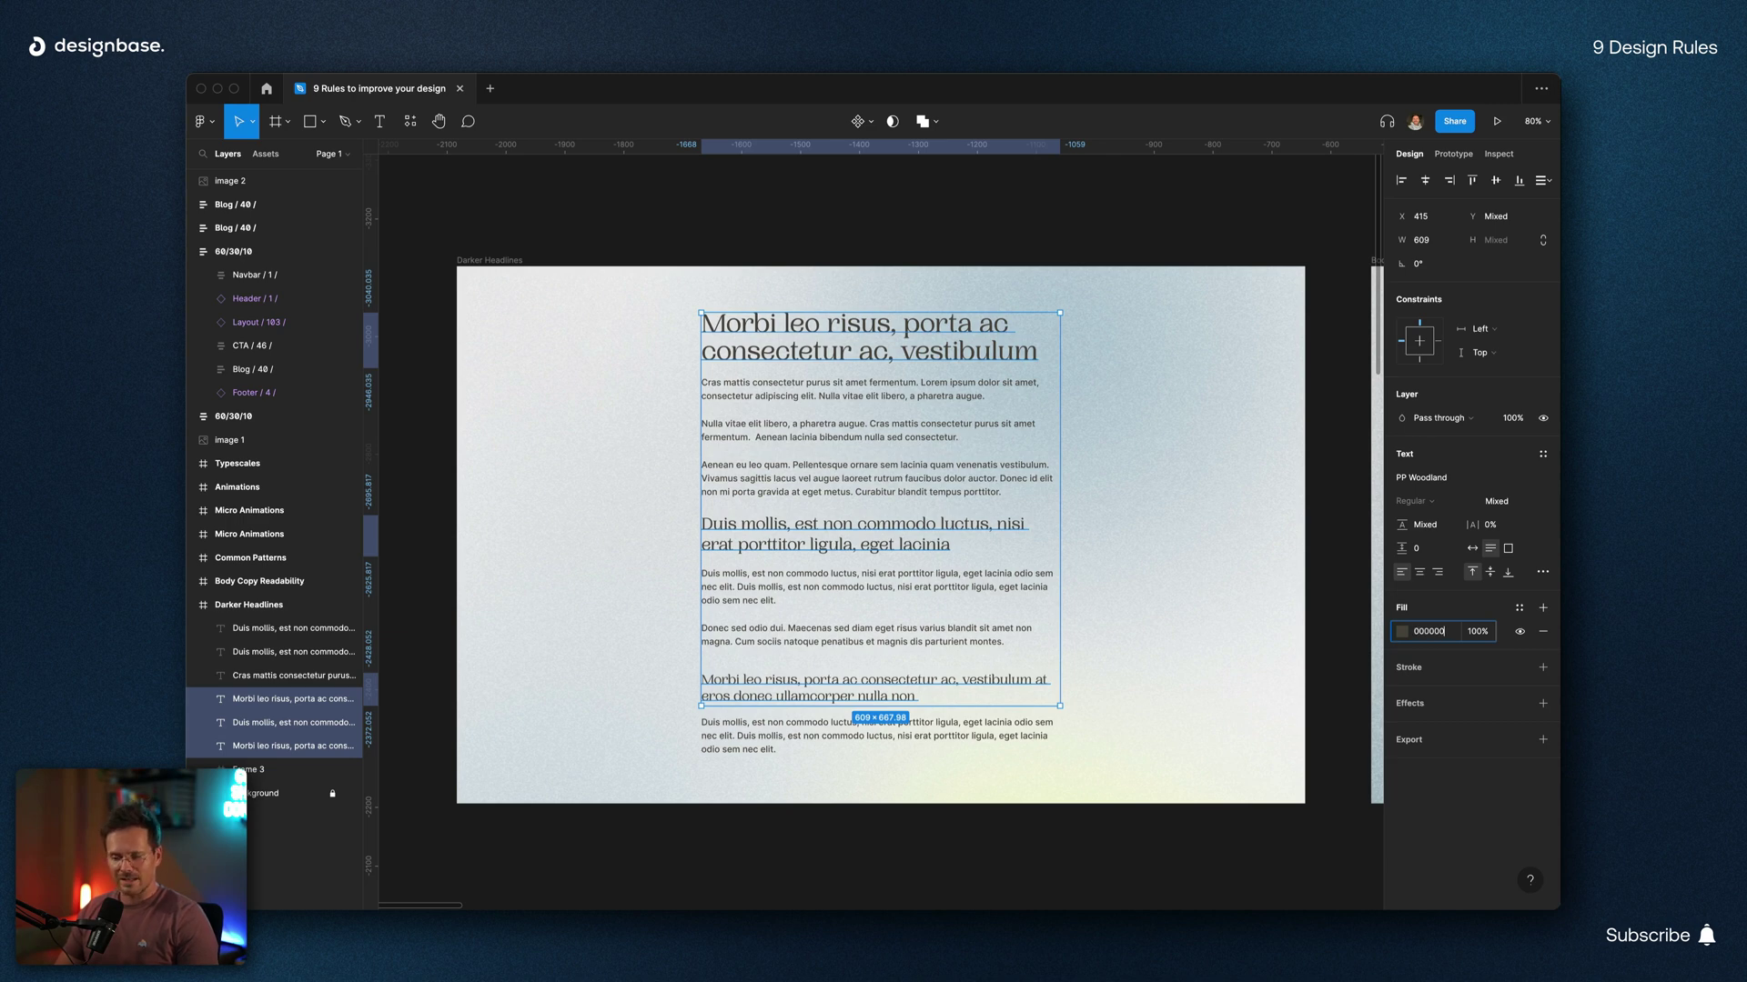
{"action": "key", "text": "Return"}
{"action": "left_click", "coordinate": [1201, 443]}
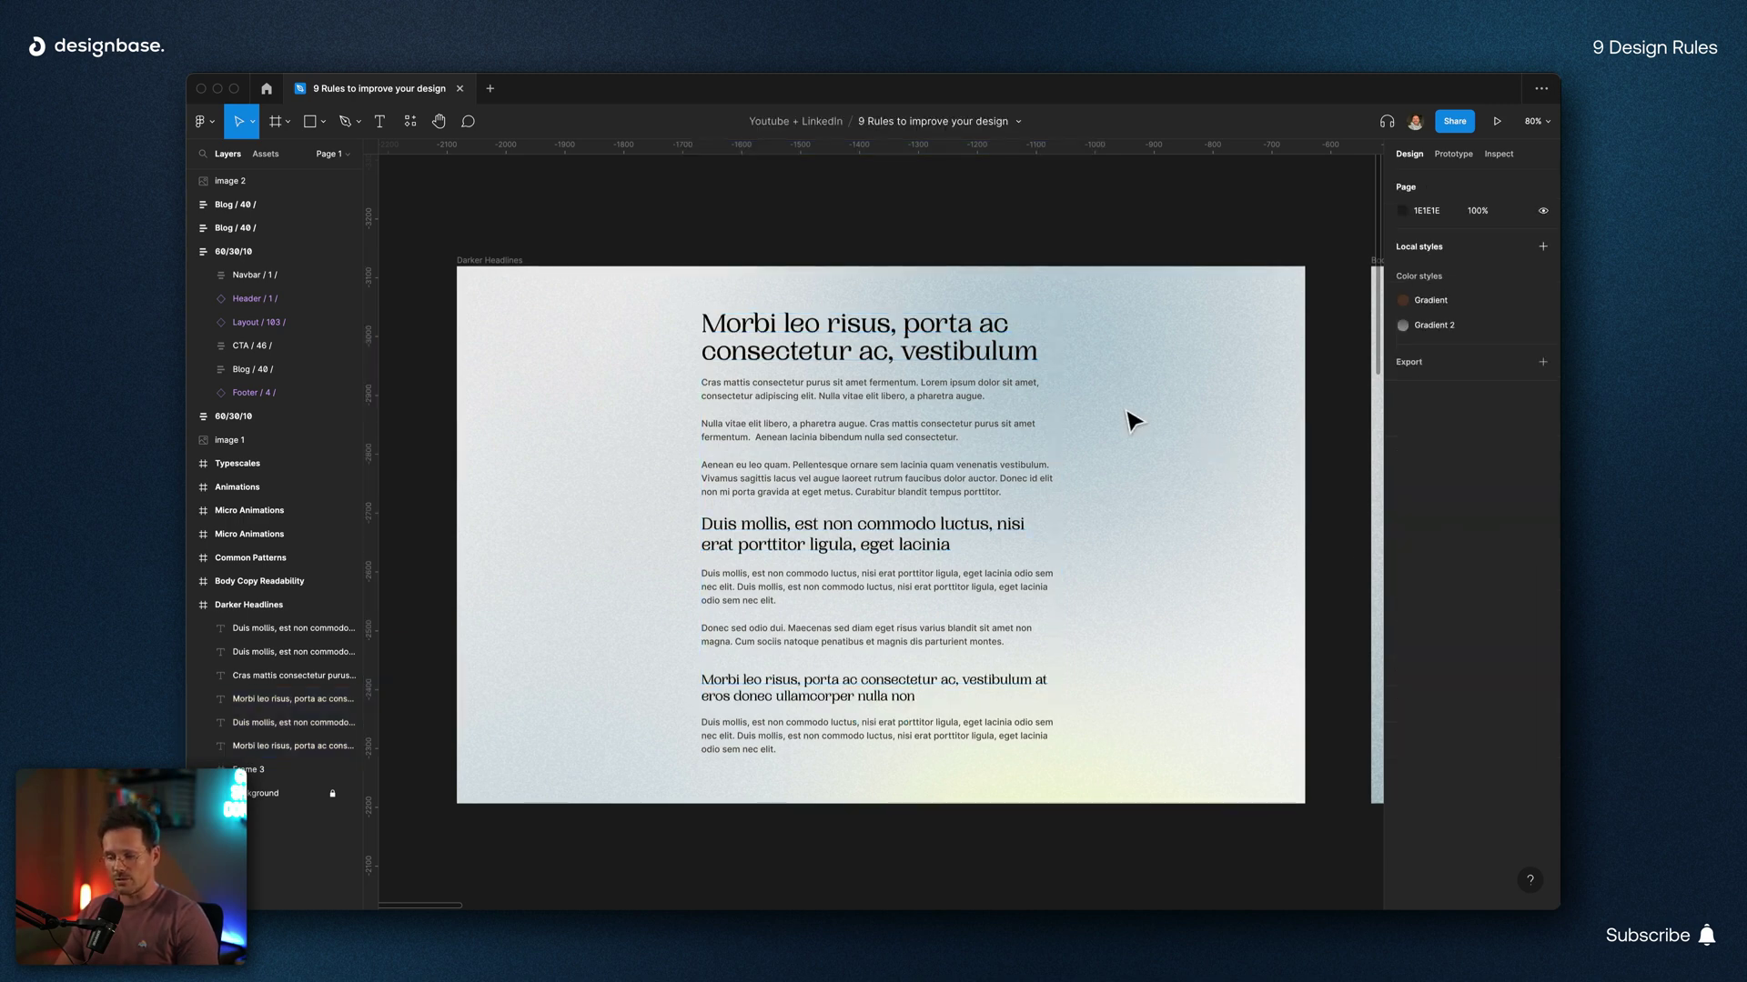
{"action": "scroll", "coordinate": [1131, 420], "scroll_direction": "up", "scroll_amount": 5}
{"action": "scroll", "coordinate": [1130, 421], "scroll_direction": "left", "scroll_amount": 1}
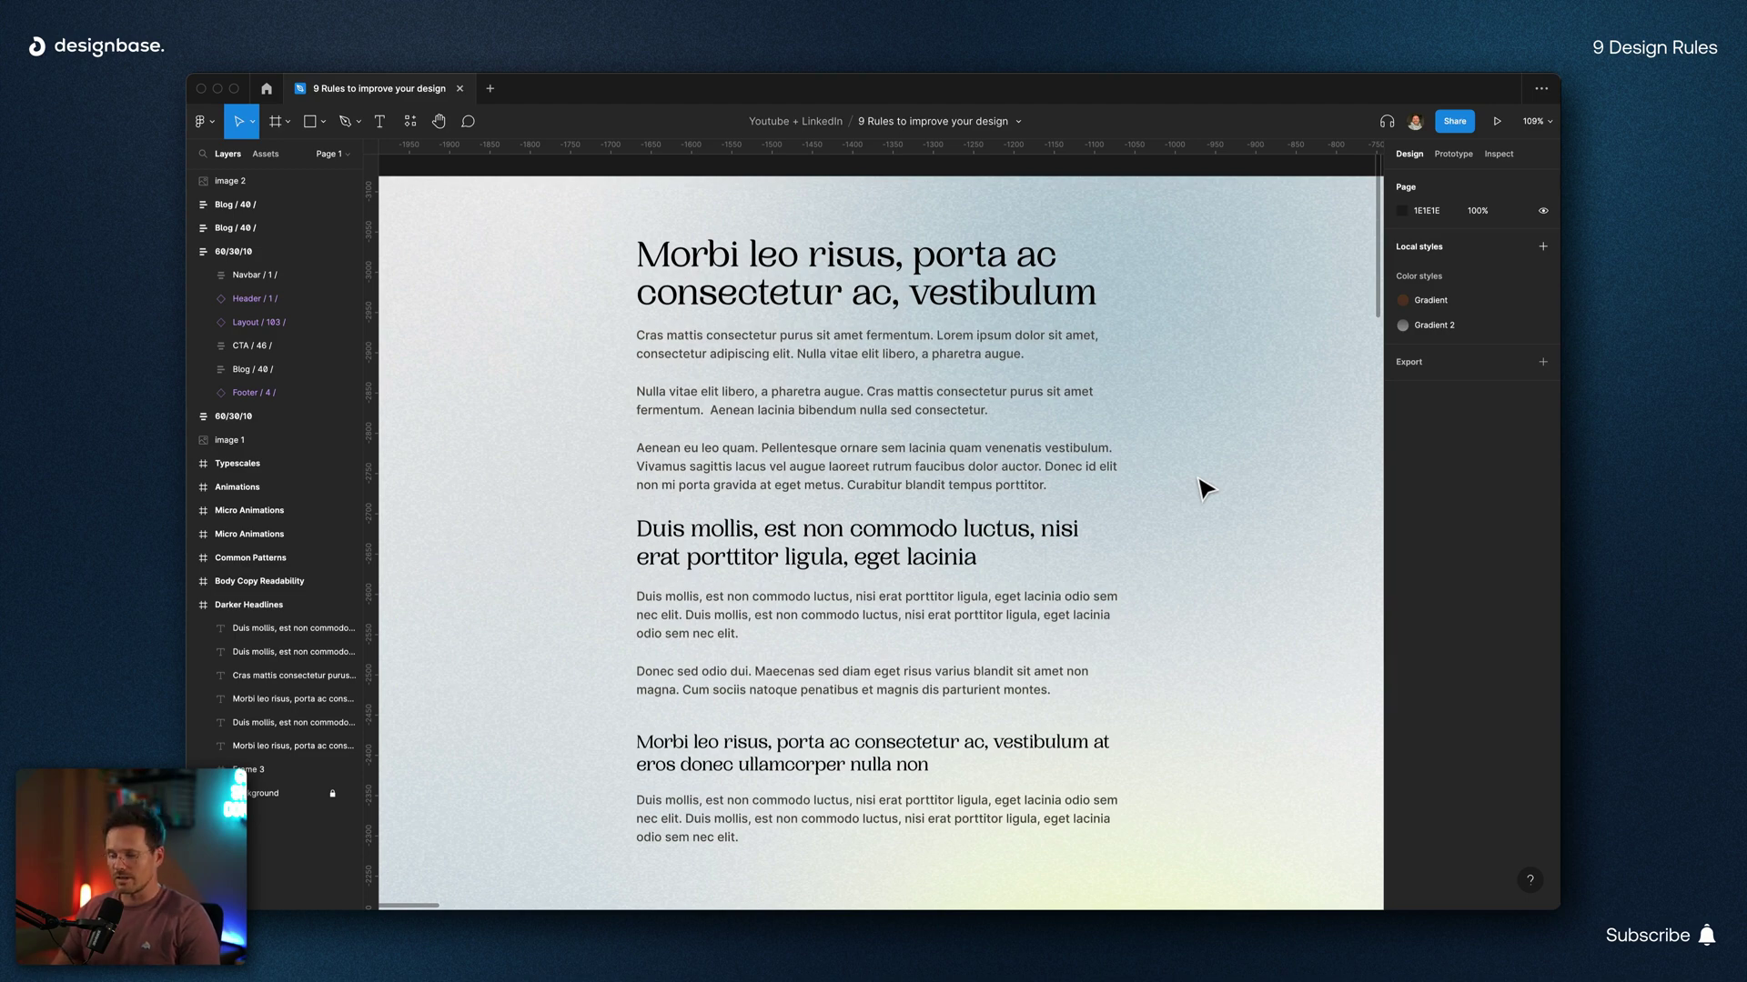
Step: Pan the canvas to the Body Copy Readability frame with its Ilqag font samples
{"action": "scroll", "coordinate": [1206, 533], "scroll_direction": "down", "scroll_amount": 5}
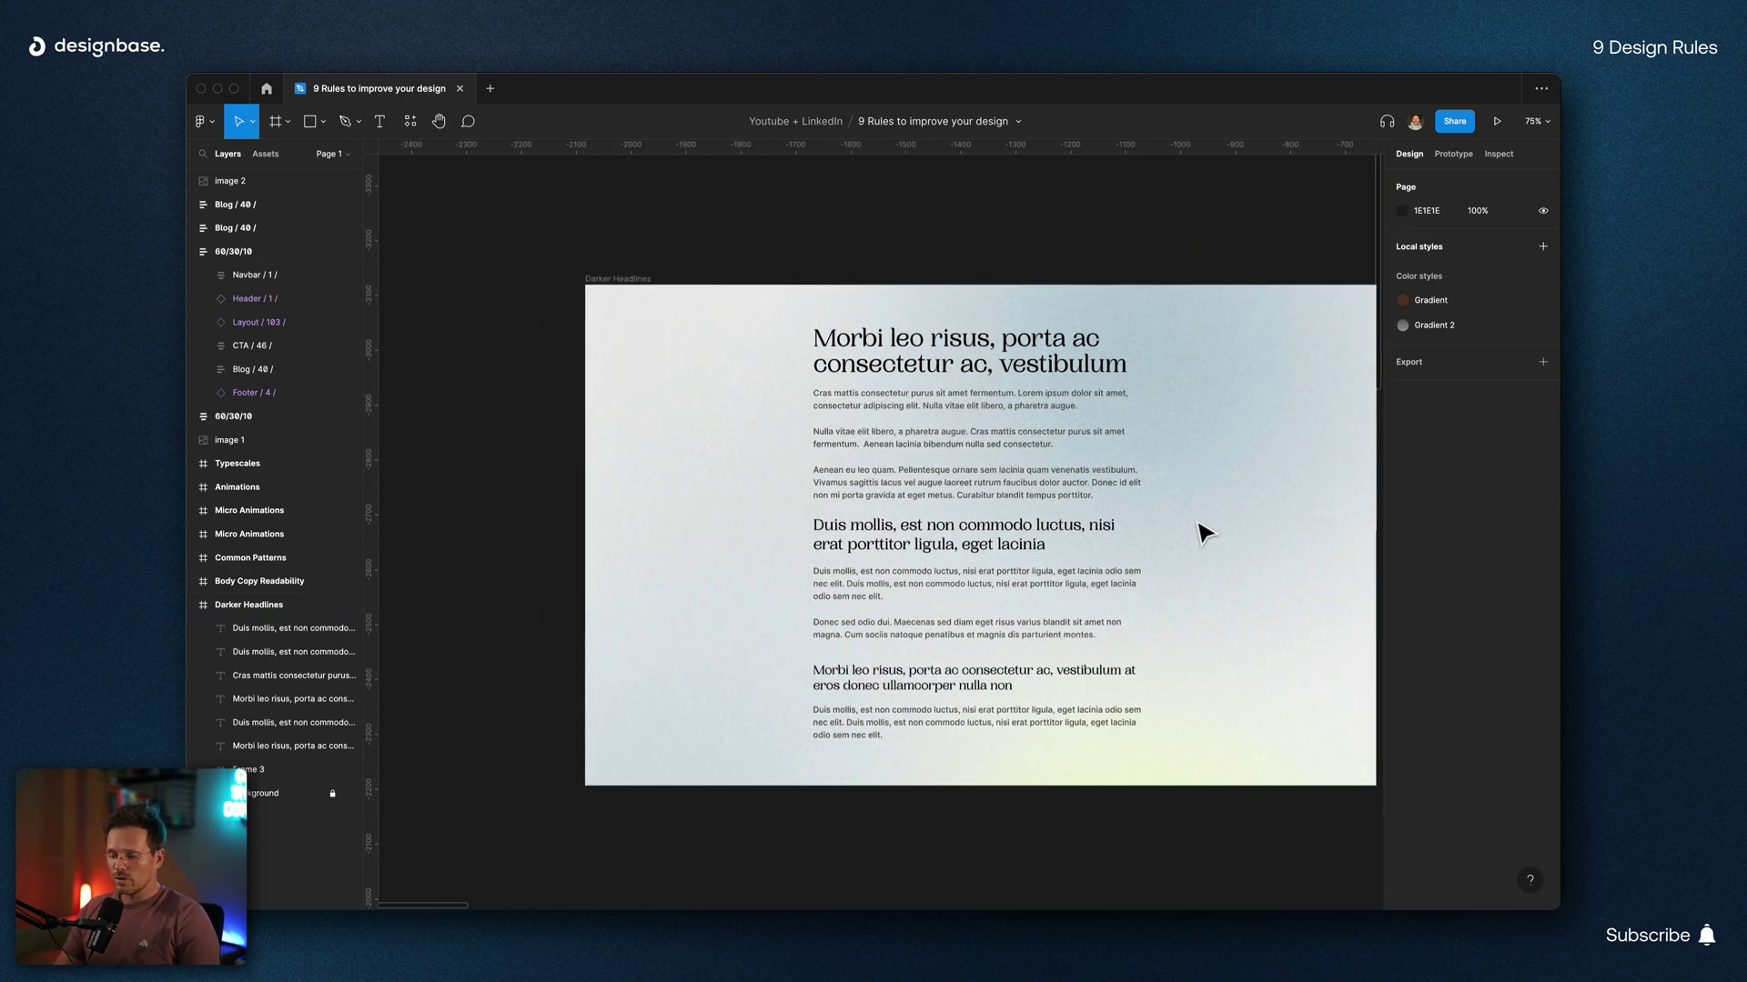
{"action": "scroll", "coordinate": [1206, 533], "scroll_direction": "right", "scroll_amount": 10}
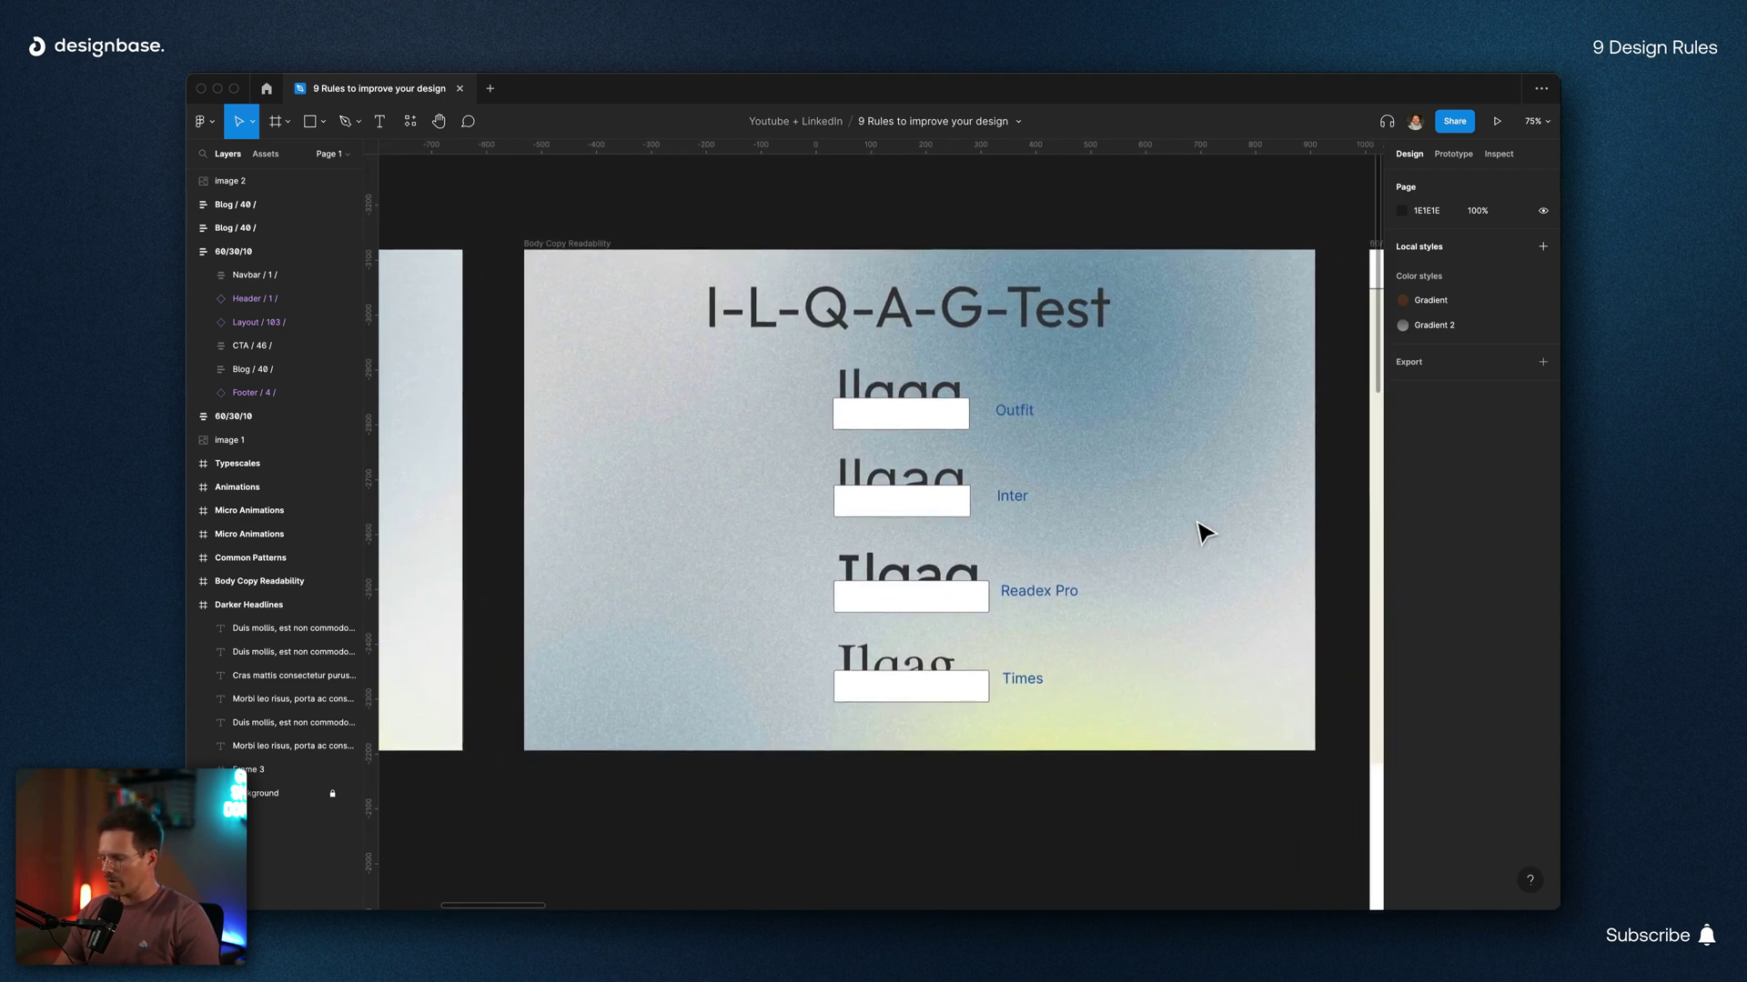
{"action": "scroll", "coordinate": [1206, 533], "scroll_direction": "right", "scroll_amount": 2}
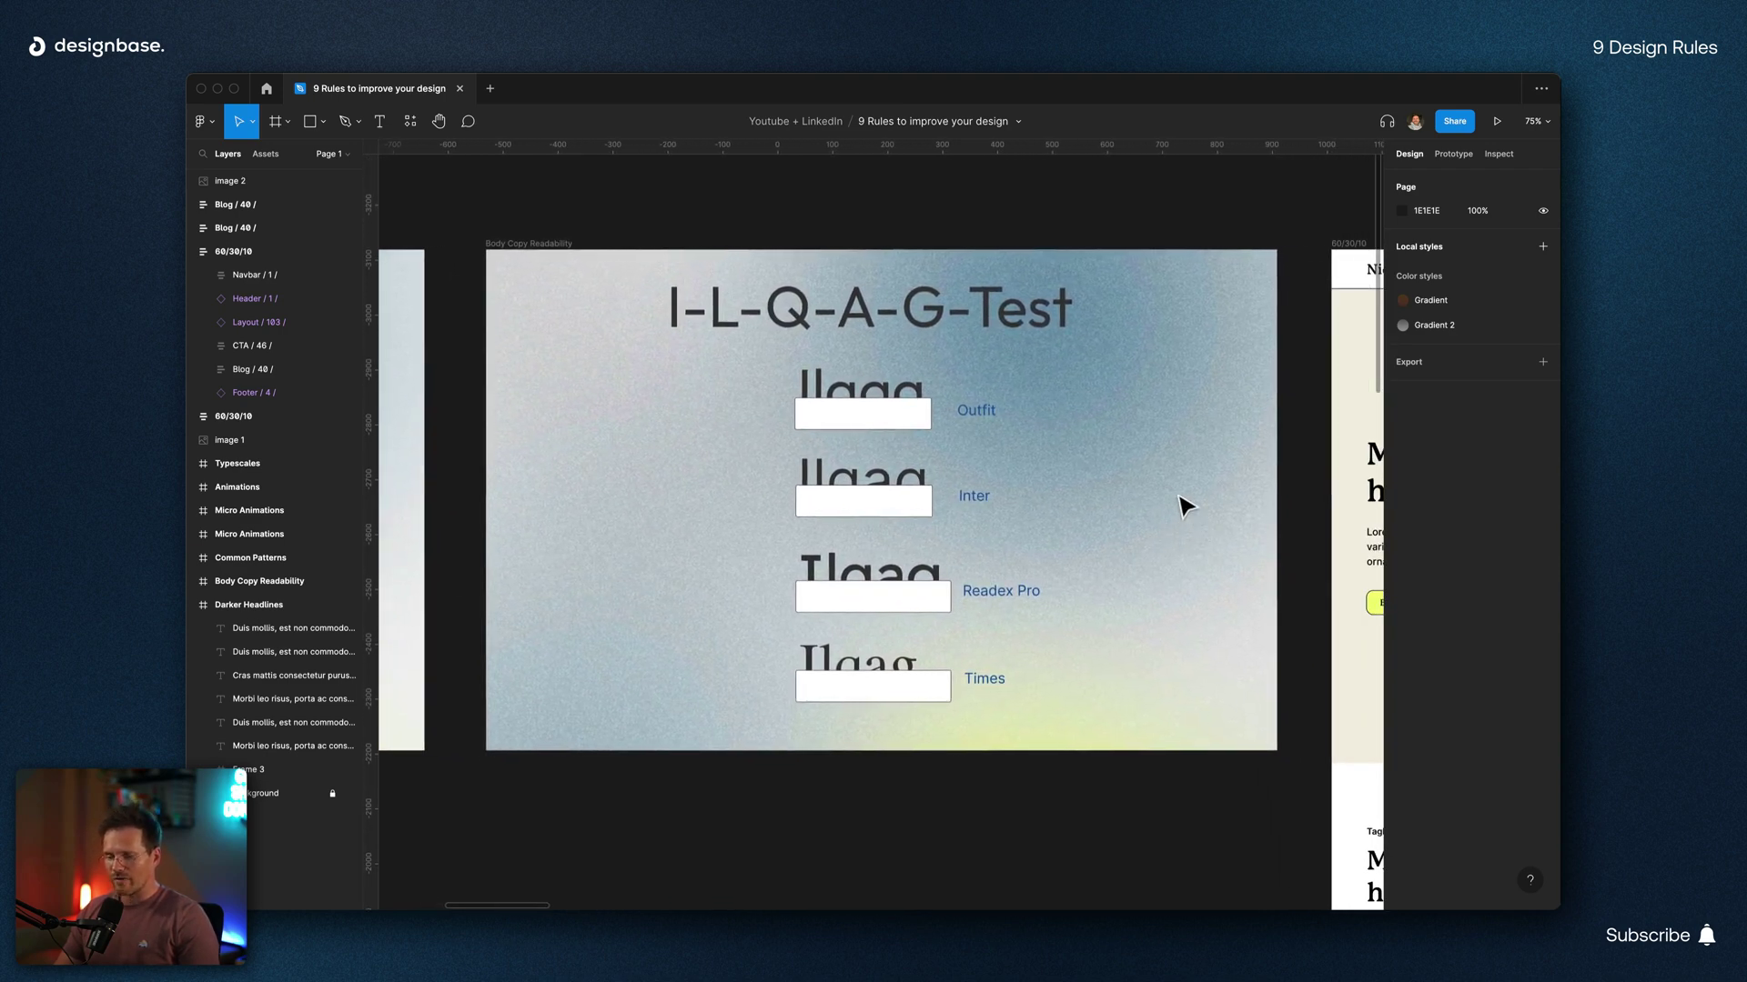
{"action": "scroll", "coordinate": [1183, 505], "scroll_direction": "left", "scroll_amount": 2}
{"action": "scroll", "coordinate": [1182, 504], "scroll_direction": "up", "scroll_amount": 2}
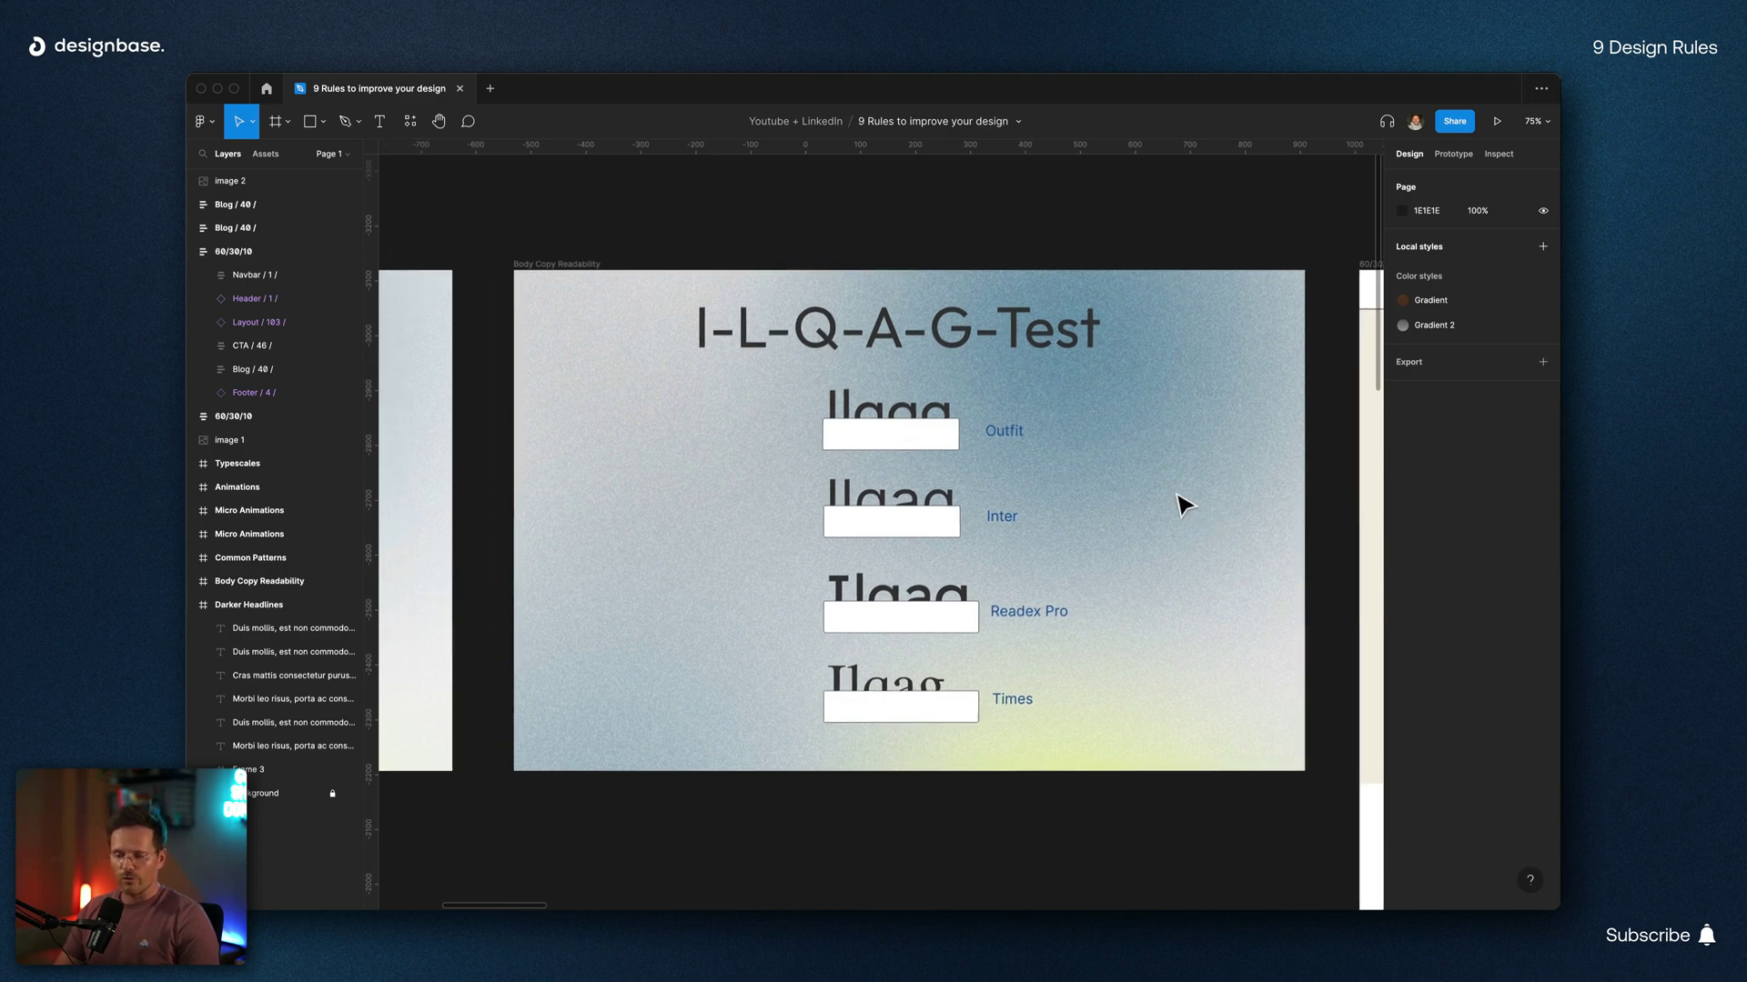
{"action": "scroll", "coordinate": [1183, 505], "scroll_direction": "up", "scroll_amount": 3}
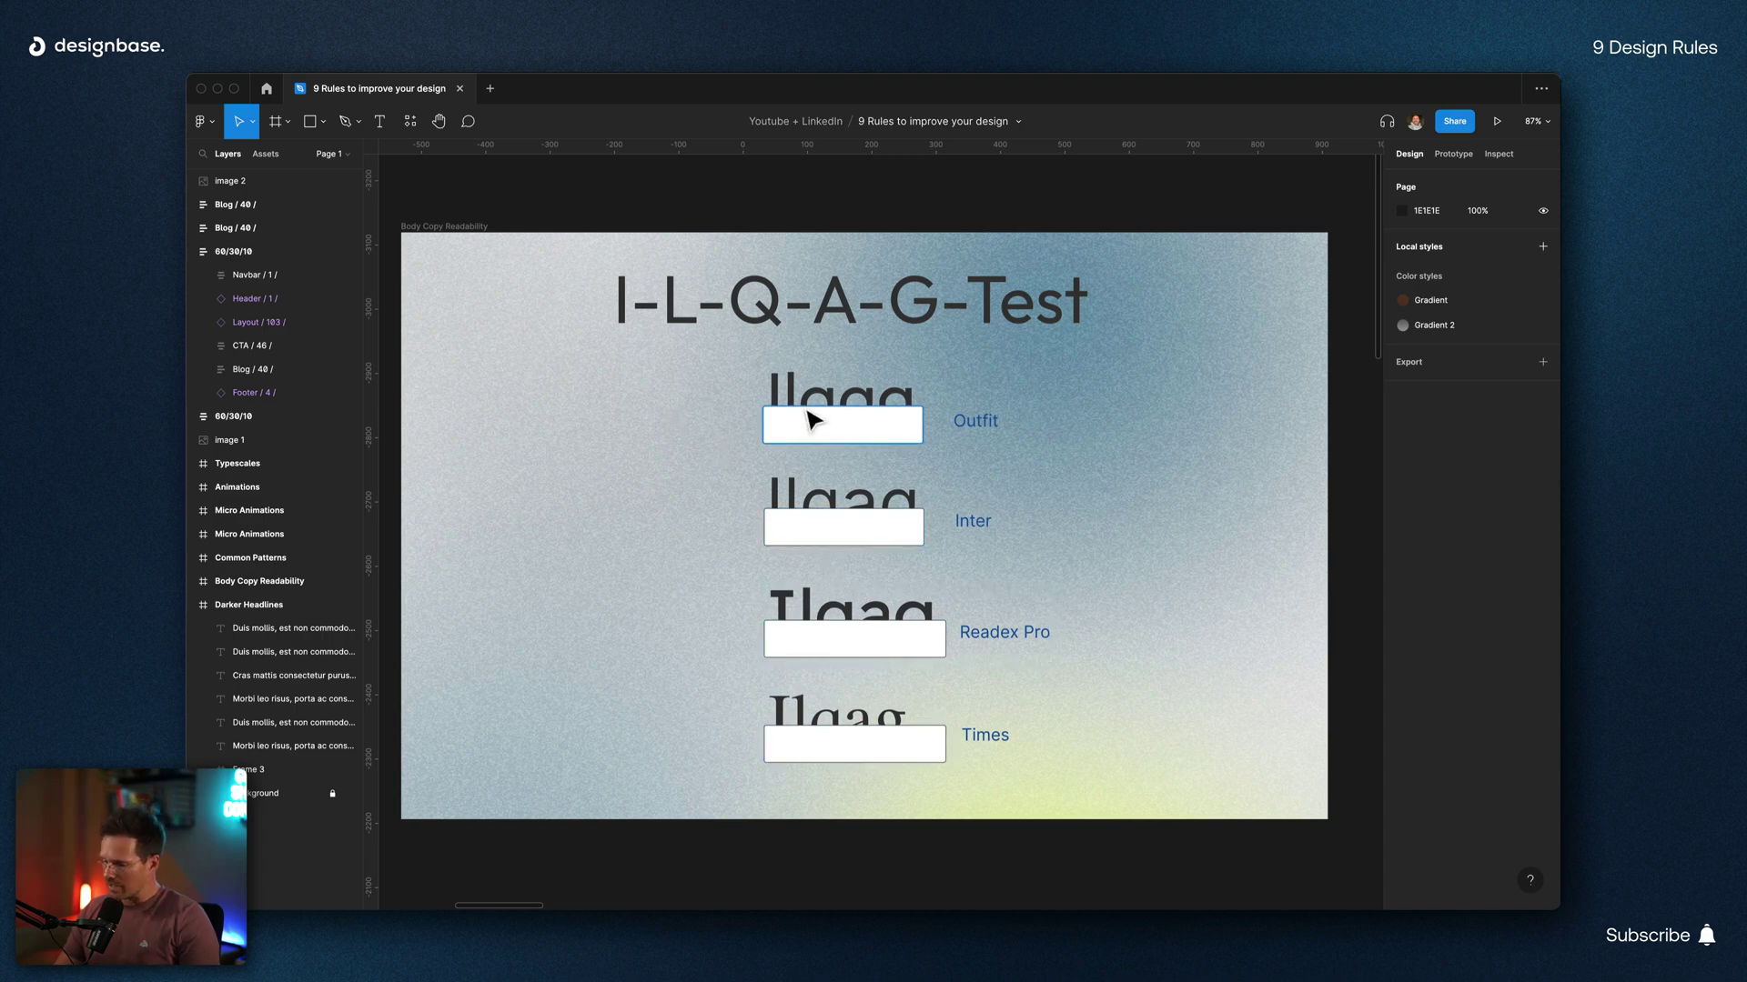
Step: Delete the white boxes over the Outfit, Inter, Readex Pro and Times Ilqag samples
{"action": "left_click", "coordinate": [810, 431]}
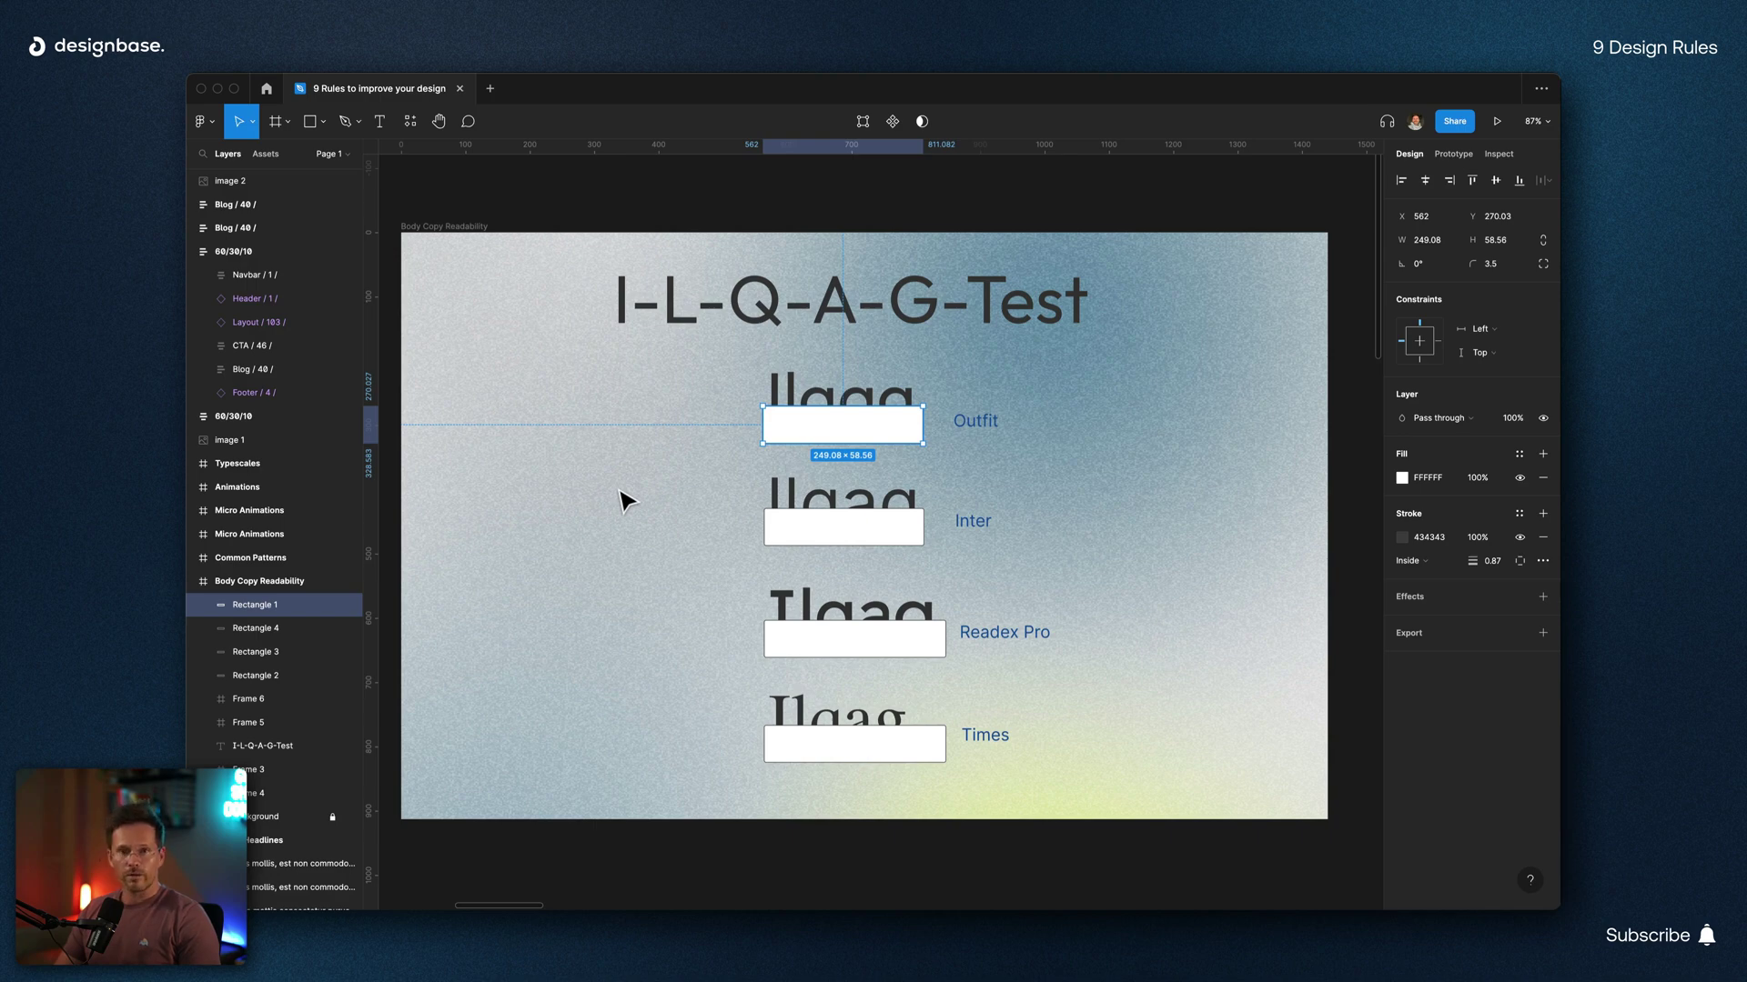
{"action": "key", "text": "Delete"}
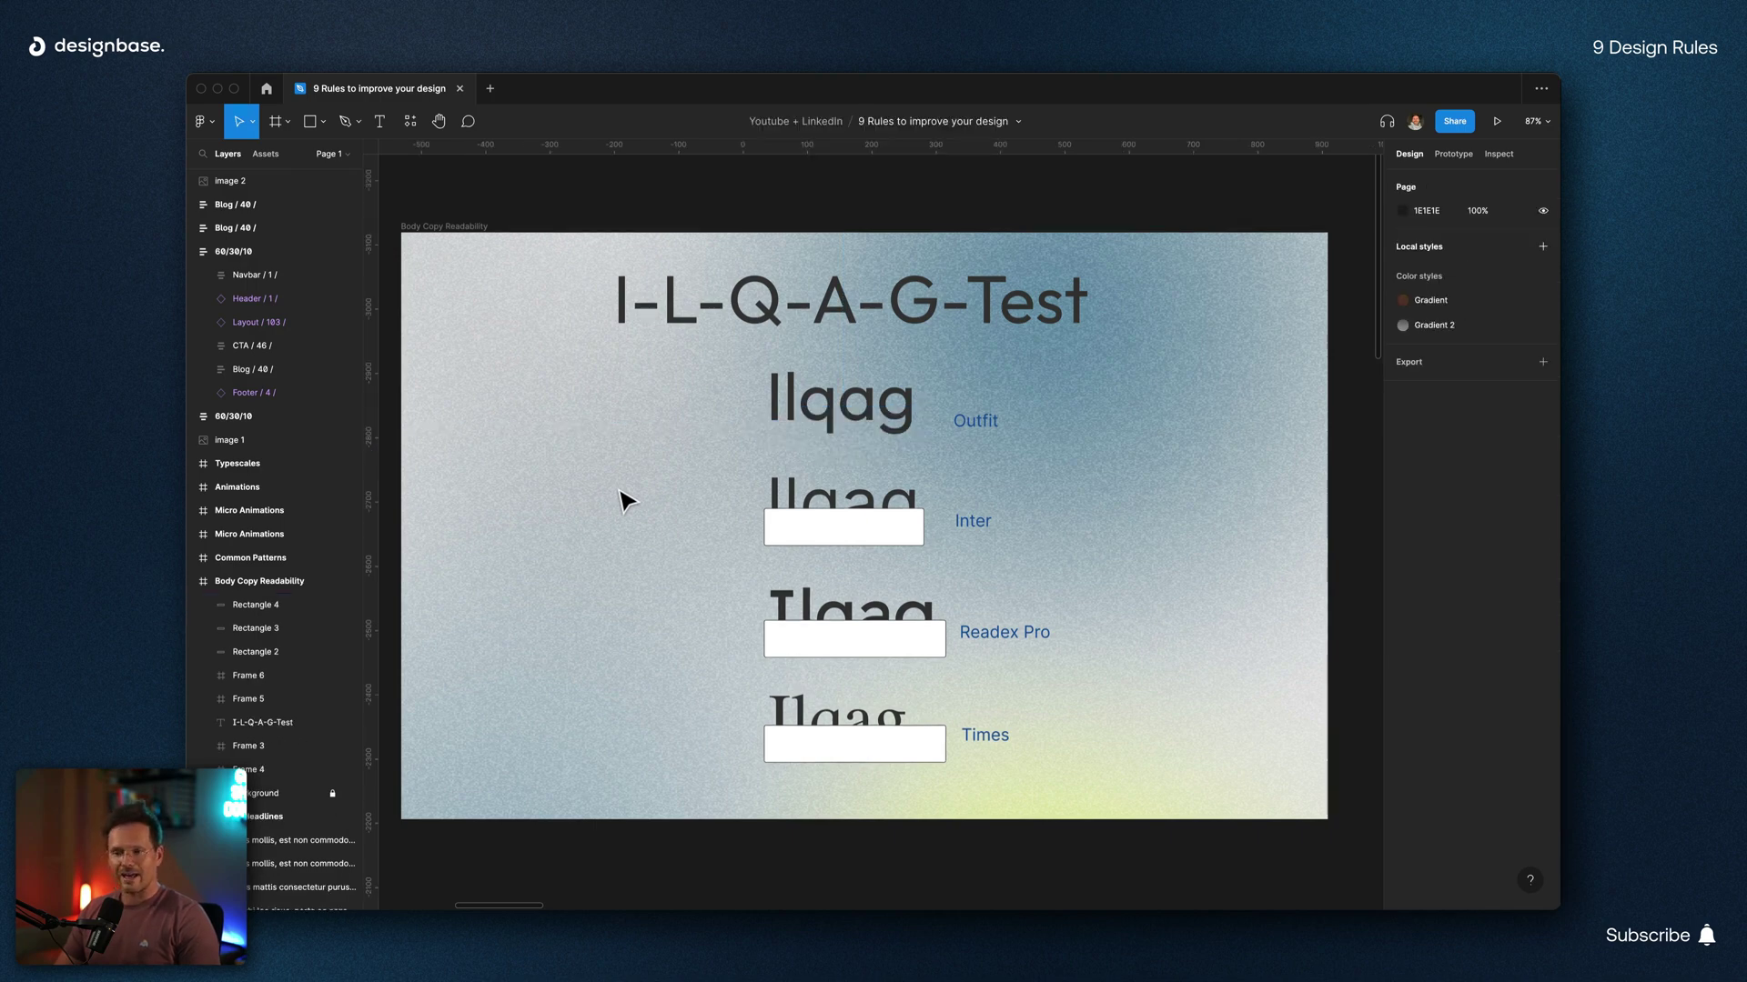
{"action": "left_click", "coordinate": [807, 542]}
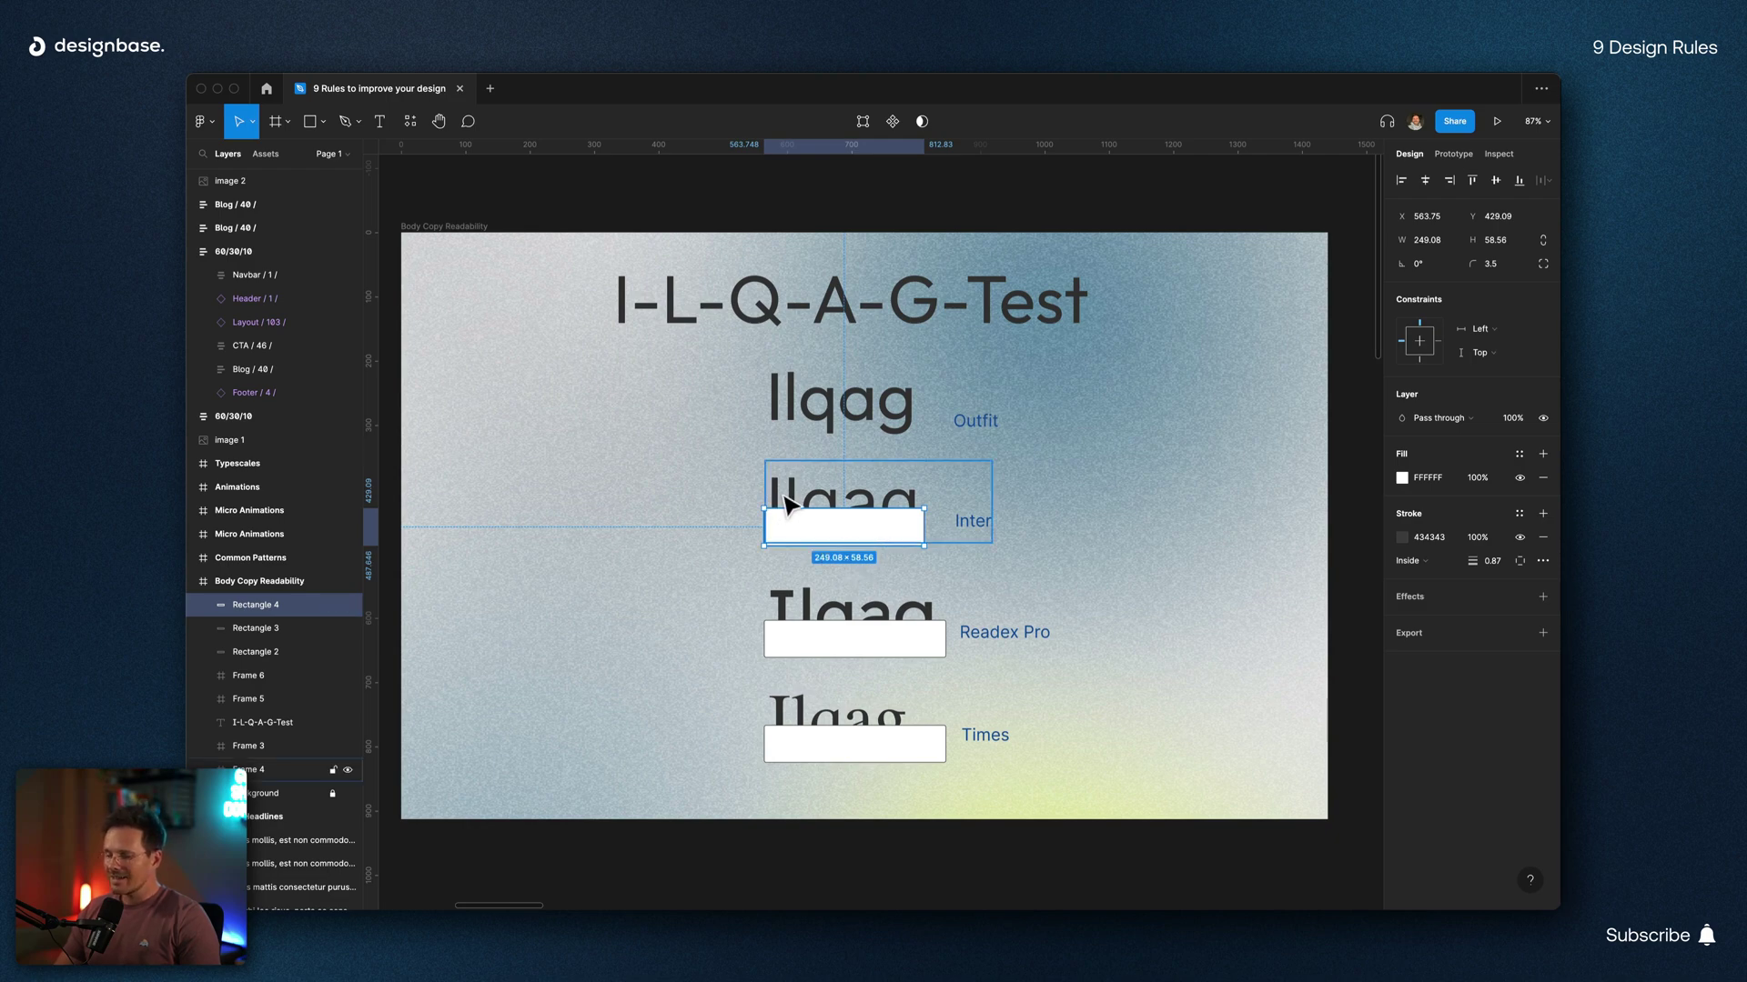
{"action": "key", "text": "Delete"}
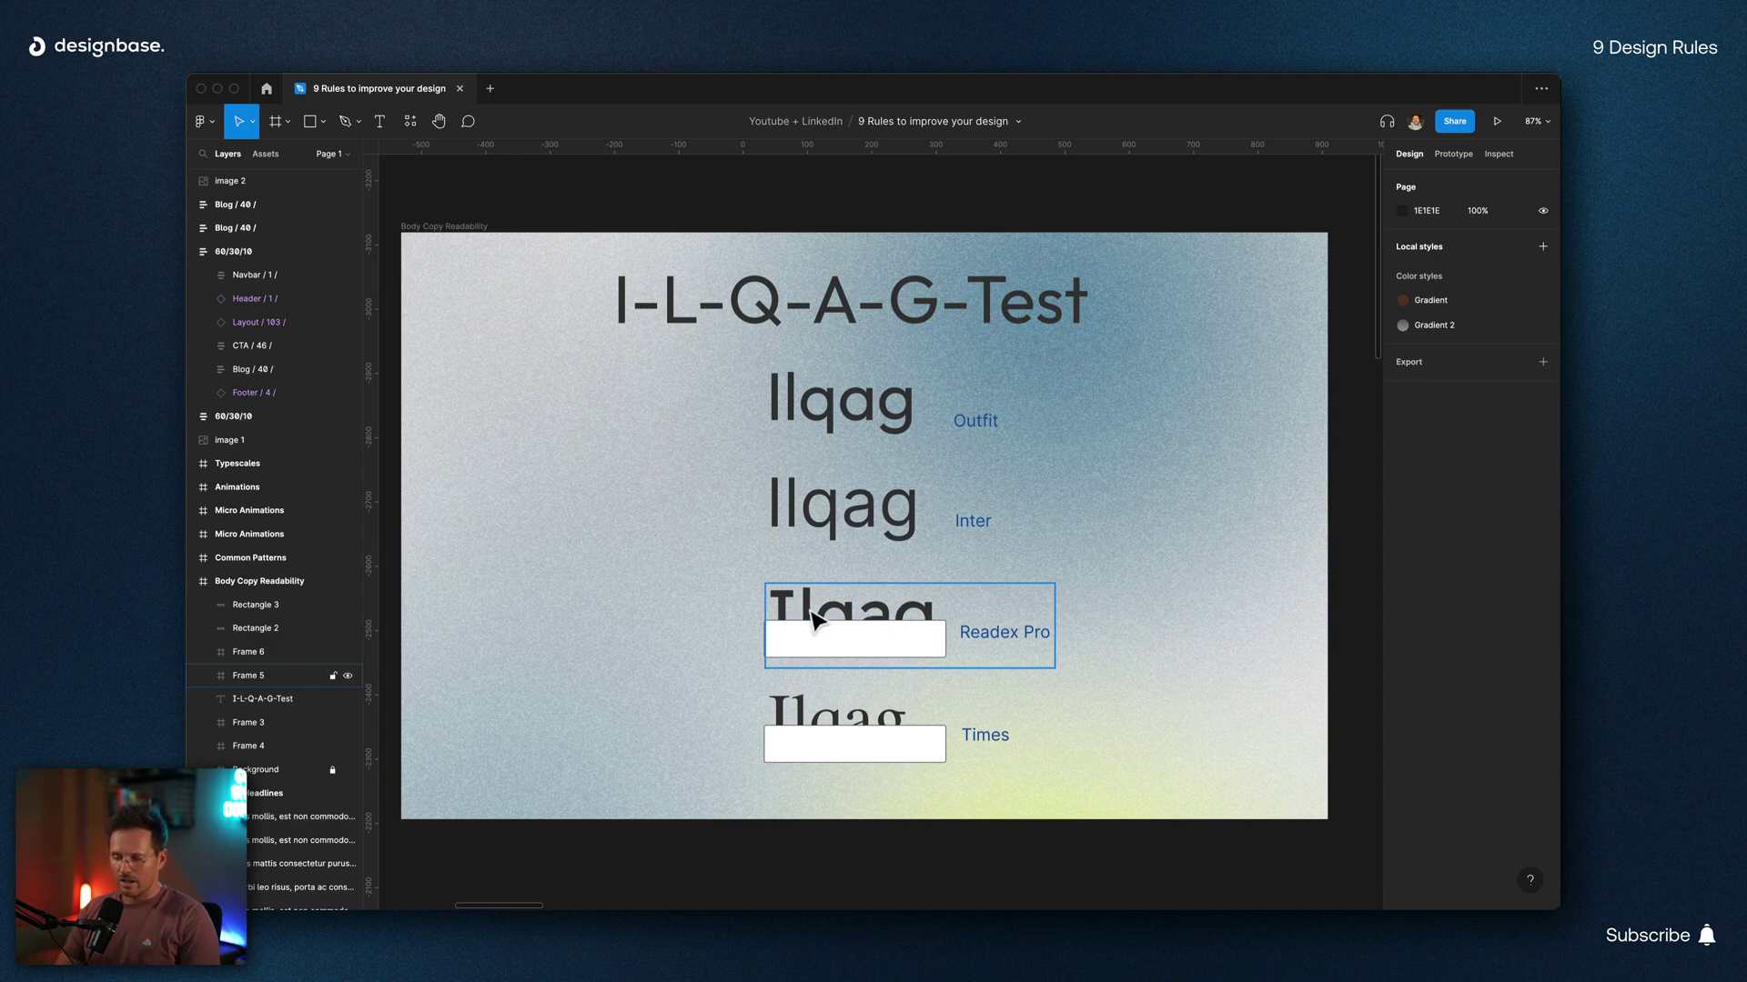
{"action": "left_click", "coordinate": [830, 639]}
{"action": "key", "text": "Delete"}
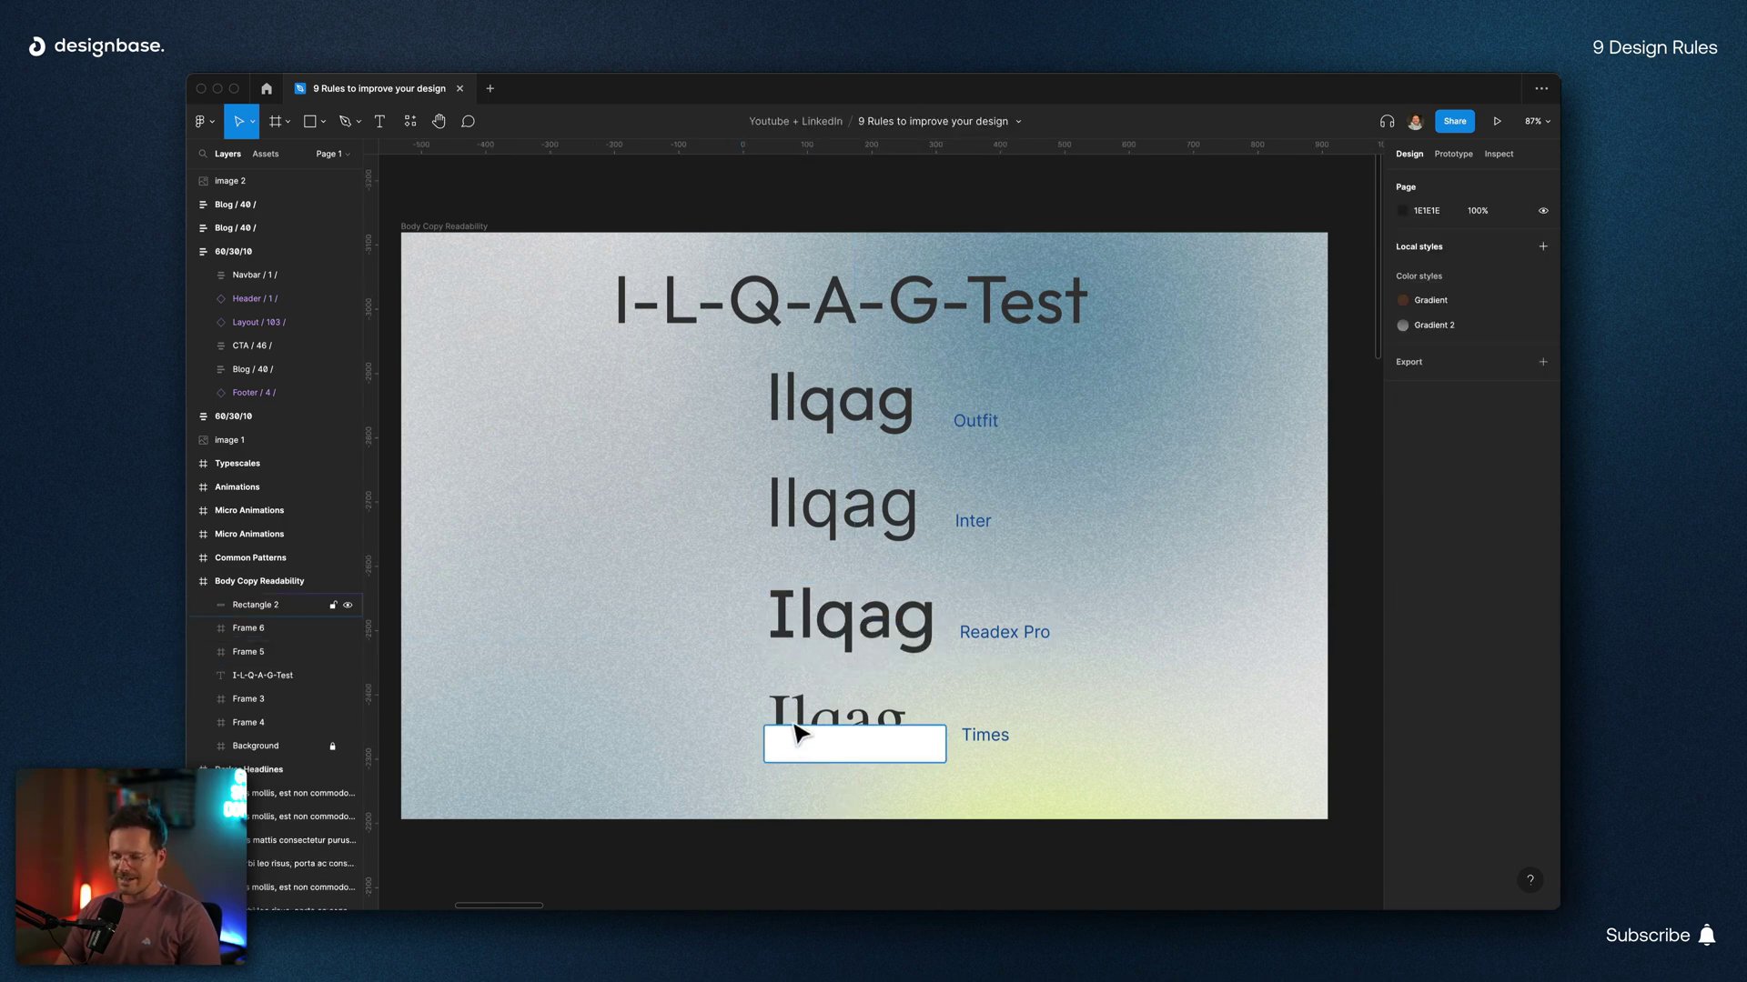
{"action": "left_click", "coordinate": [905, 746]}
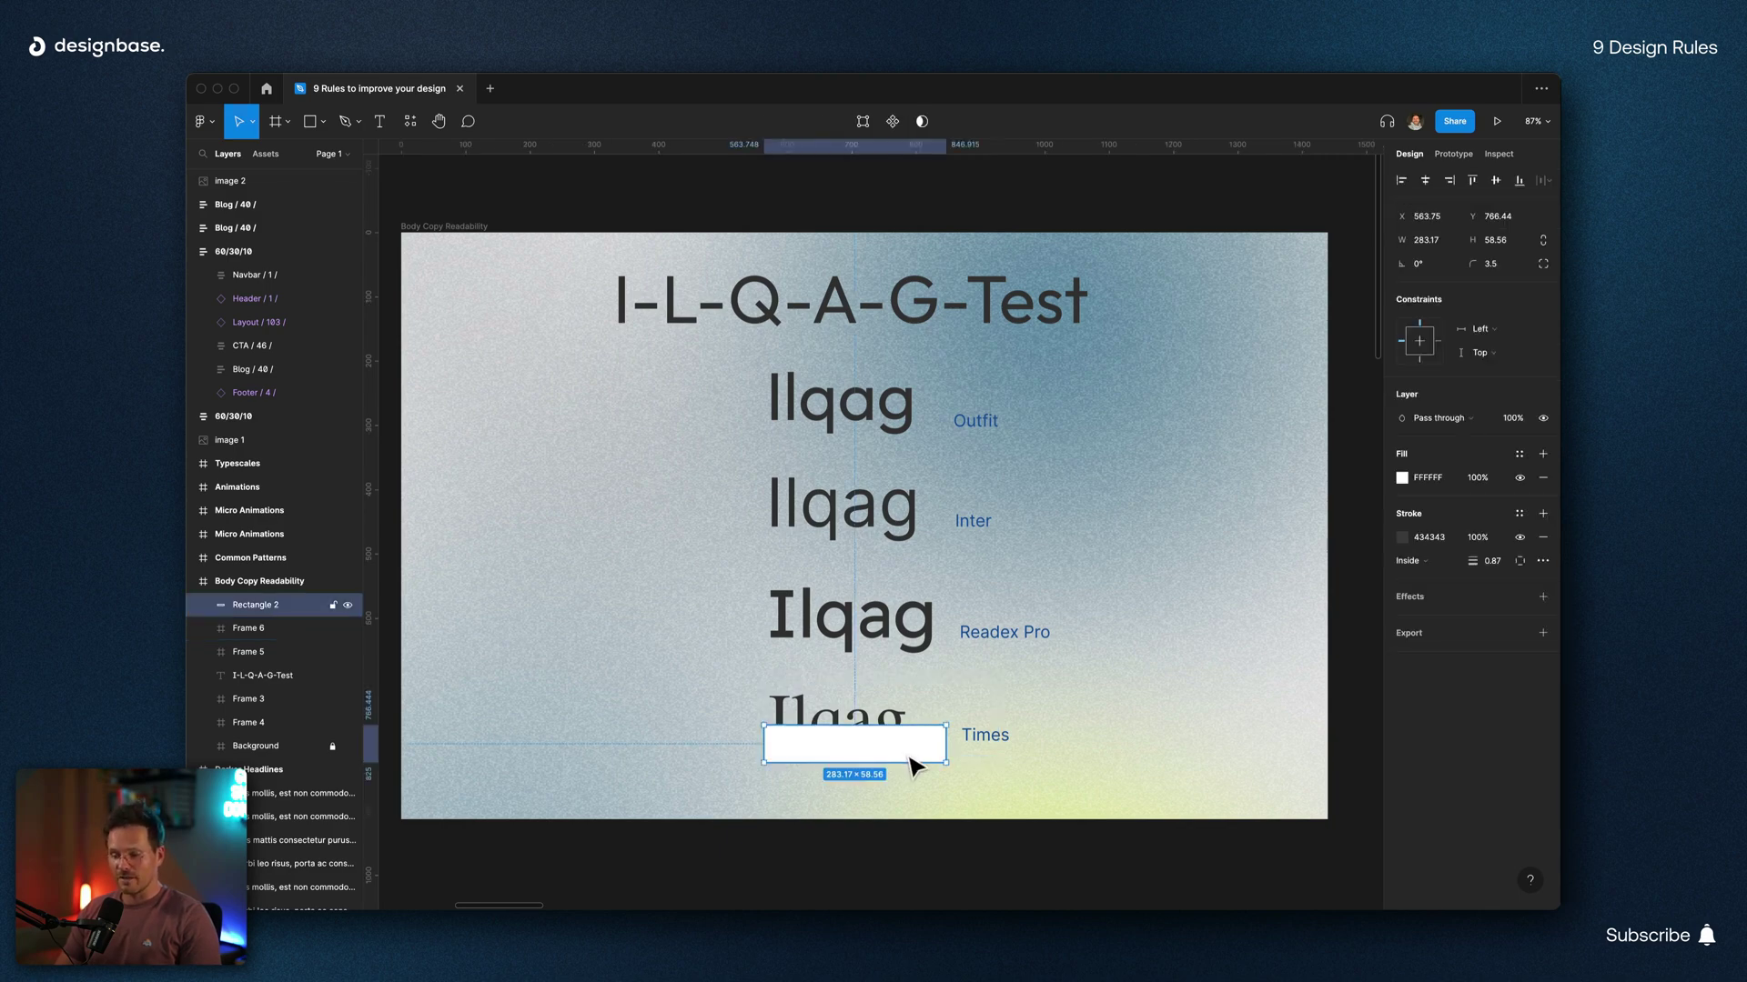
{"action": "key", "text": "Delete"}
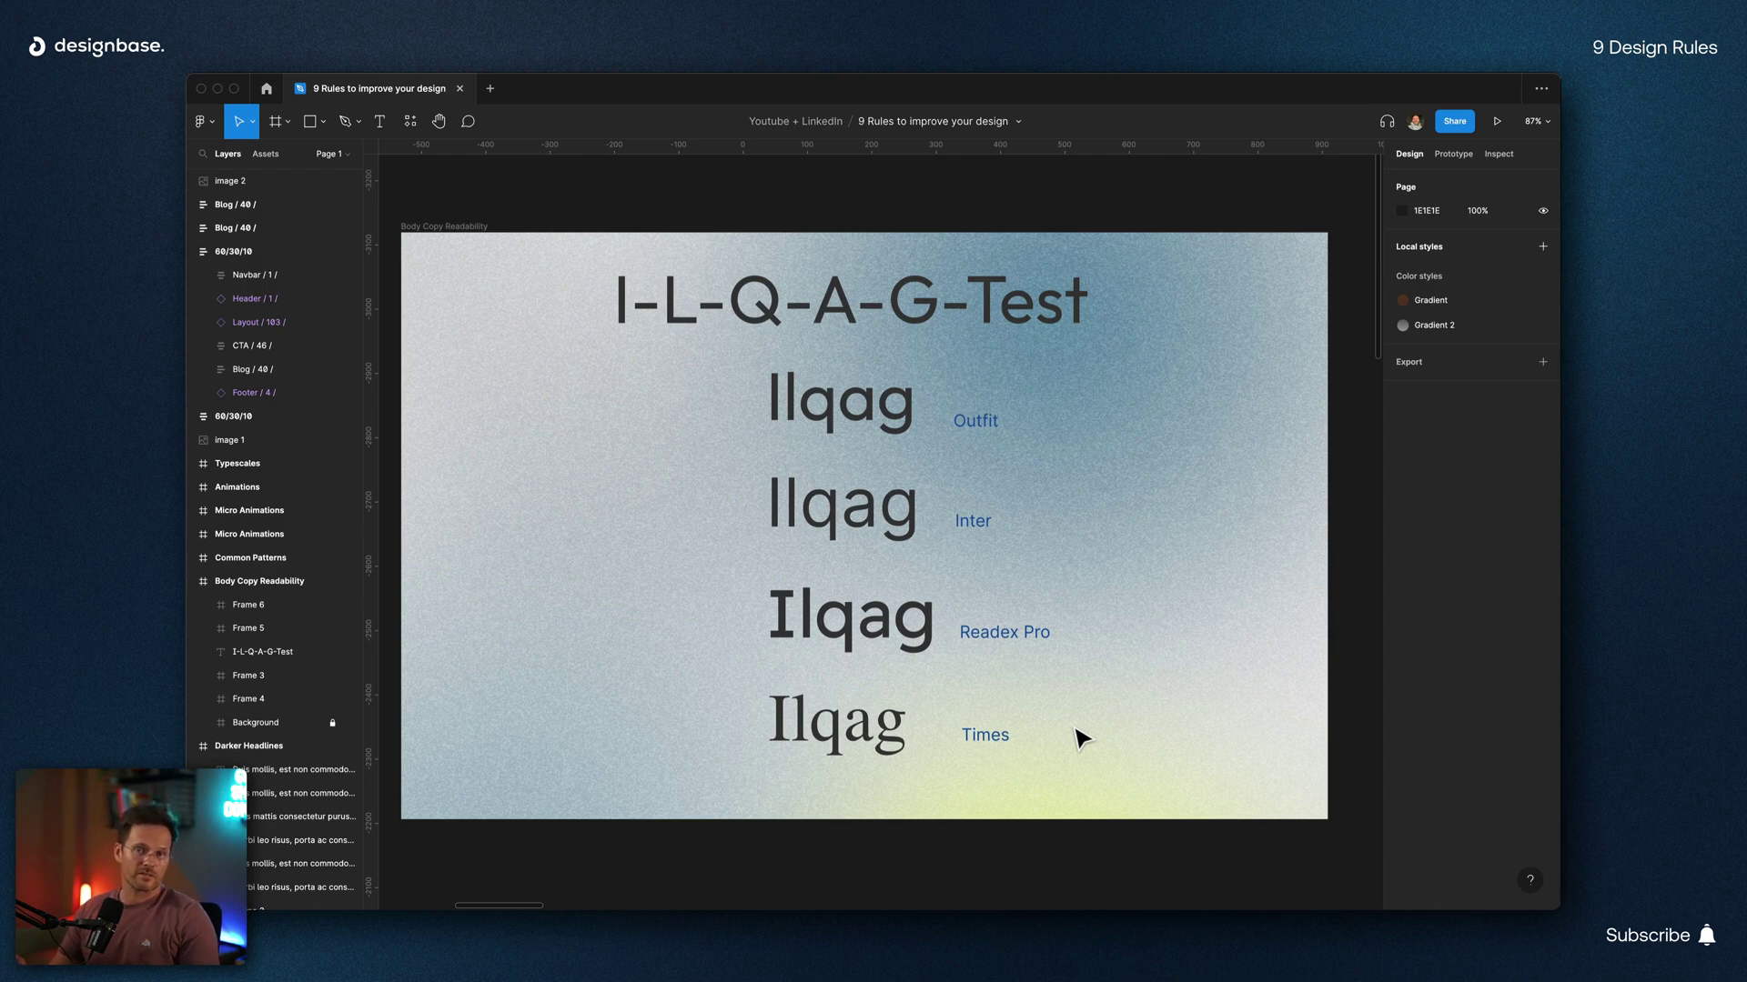
Step: Scroll past the 60/30/10 hero and pan right to the Common Patterns gradient frame
{"action": "scroll", "coordinate": [1083, 697], "scroll_direction": "right", "scroll_amount": 15}
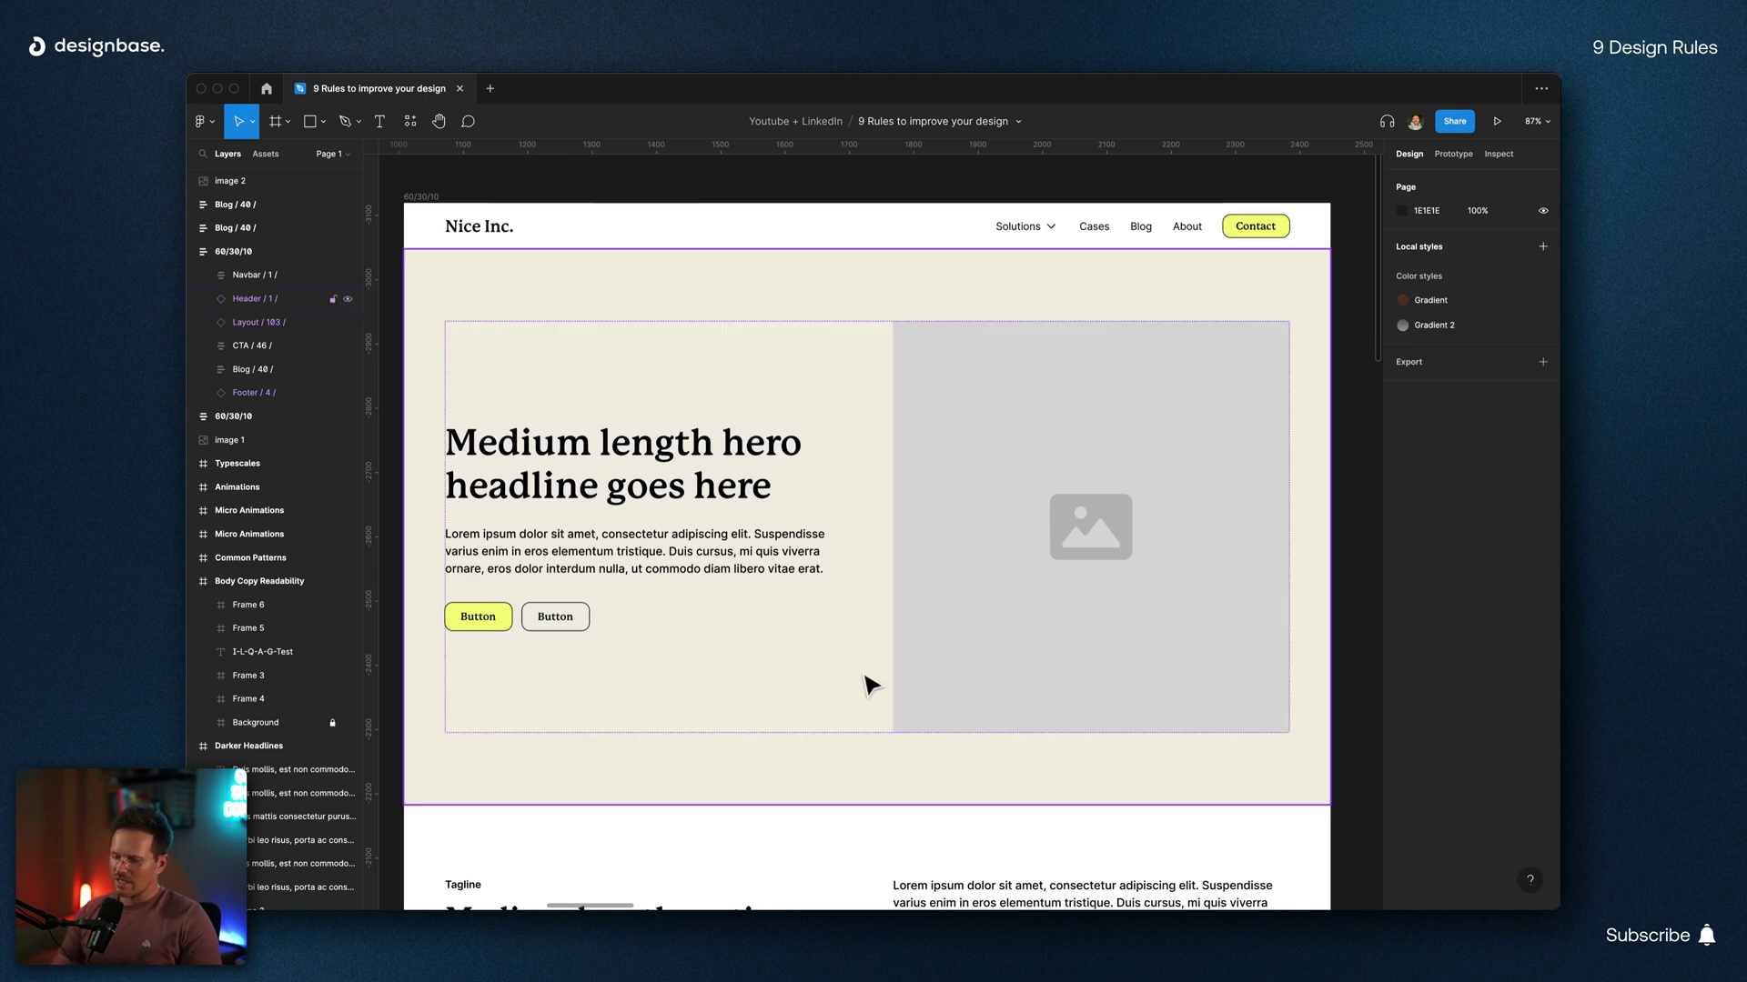
{"action": "scroll", "coordinate": [749, 323], "scroll_direction": "down", "scroll_amount": 5}
{"action": "scroll", "coordinate": [748, 323], "scroll_direction": "down", "scroll_amount": 20}
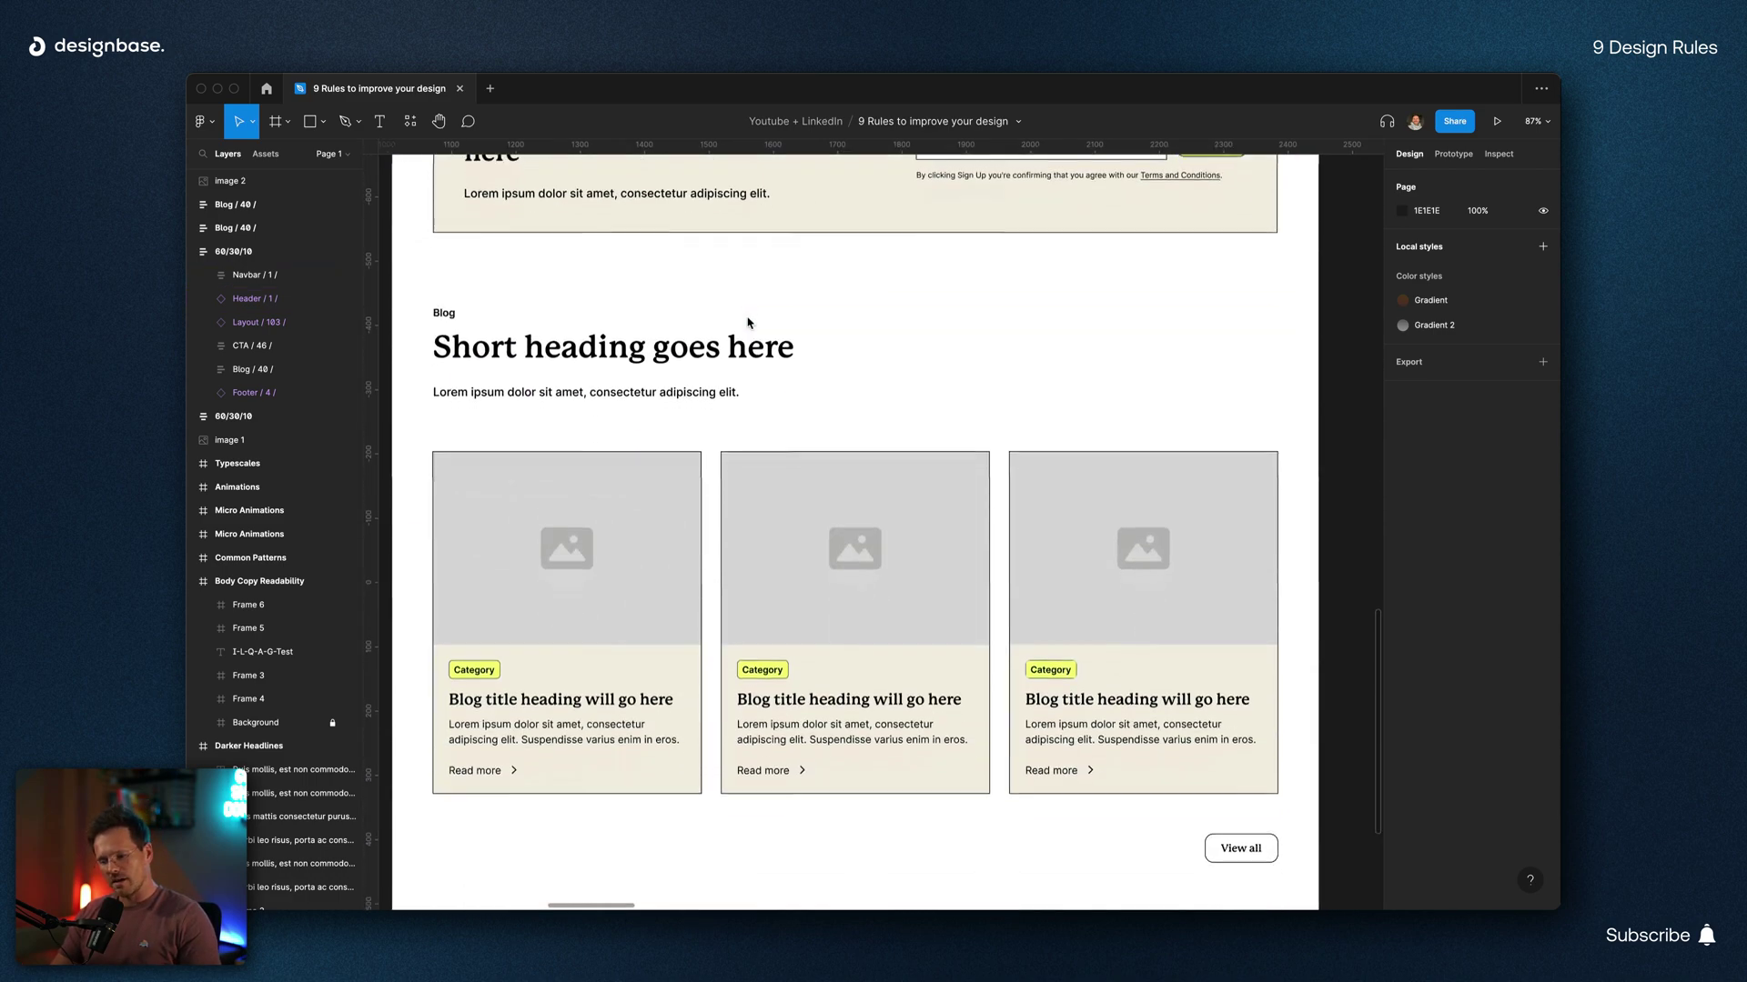
{"action": "scroll", "coordinate": [748, 323], "scroll_direction": "up", "scroll_amount": 16}
{"action": "scroll", "coordinate": [749, 323], "scroll_direction": "down", "scroll_amount": 6}
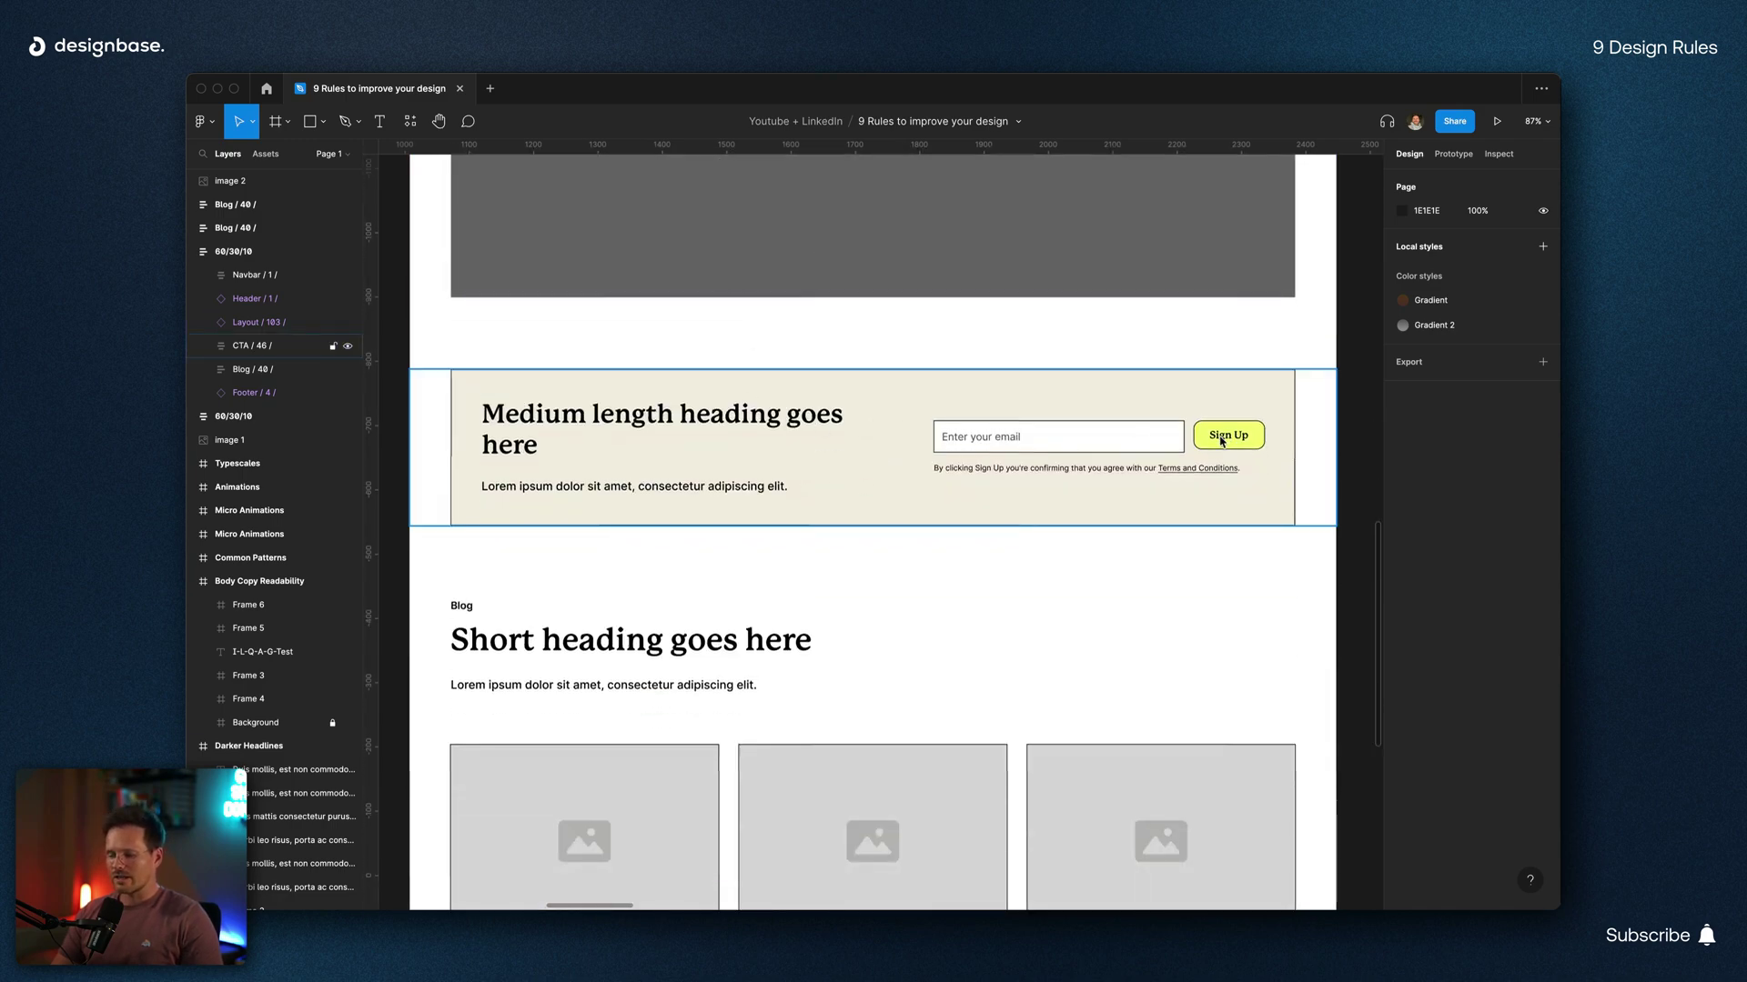
{"action": "scroll", "coordinate": [1242, 514], "scroll_direction": "down", "scroll_amount": 1}
{"action": "scroll", "coordinate": [1240, 510], "scroll_direction": "down", "scroll_amount": 6}
{"action": "scroll", "coordinate": [1061, 401], "scroll_direction": "up", "scroll_amount": 16}
{"action": "scroll", "coordinate": [1062, 403], "scroll_direction": "up", "scroll_amount": 9}
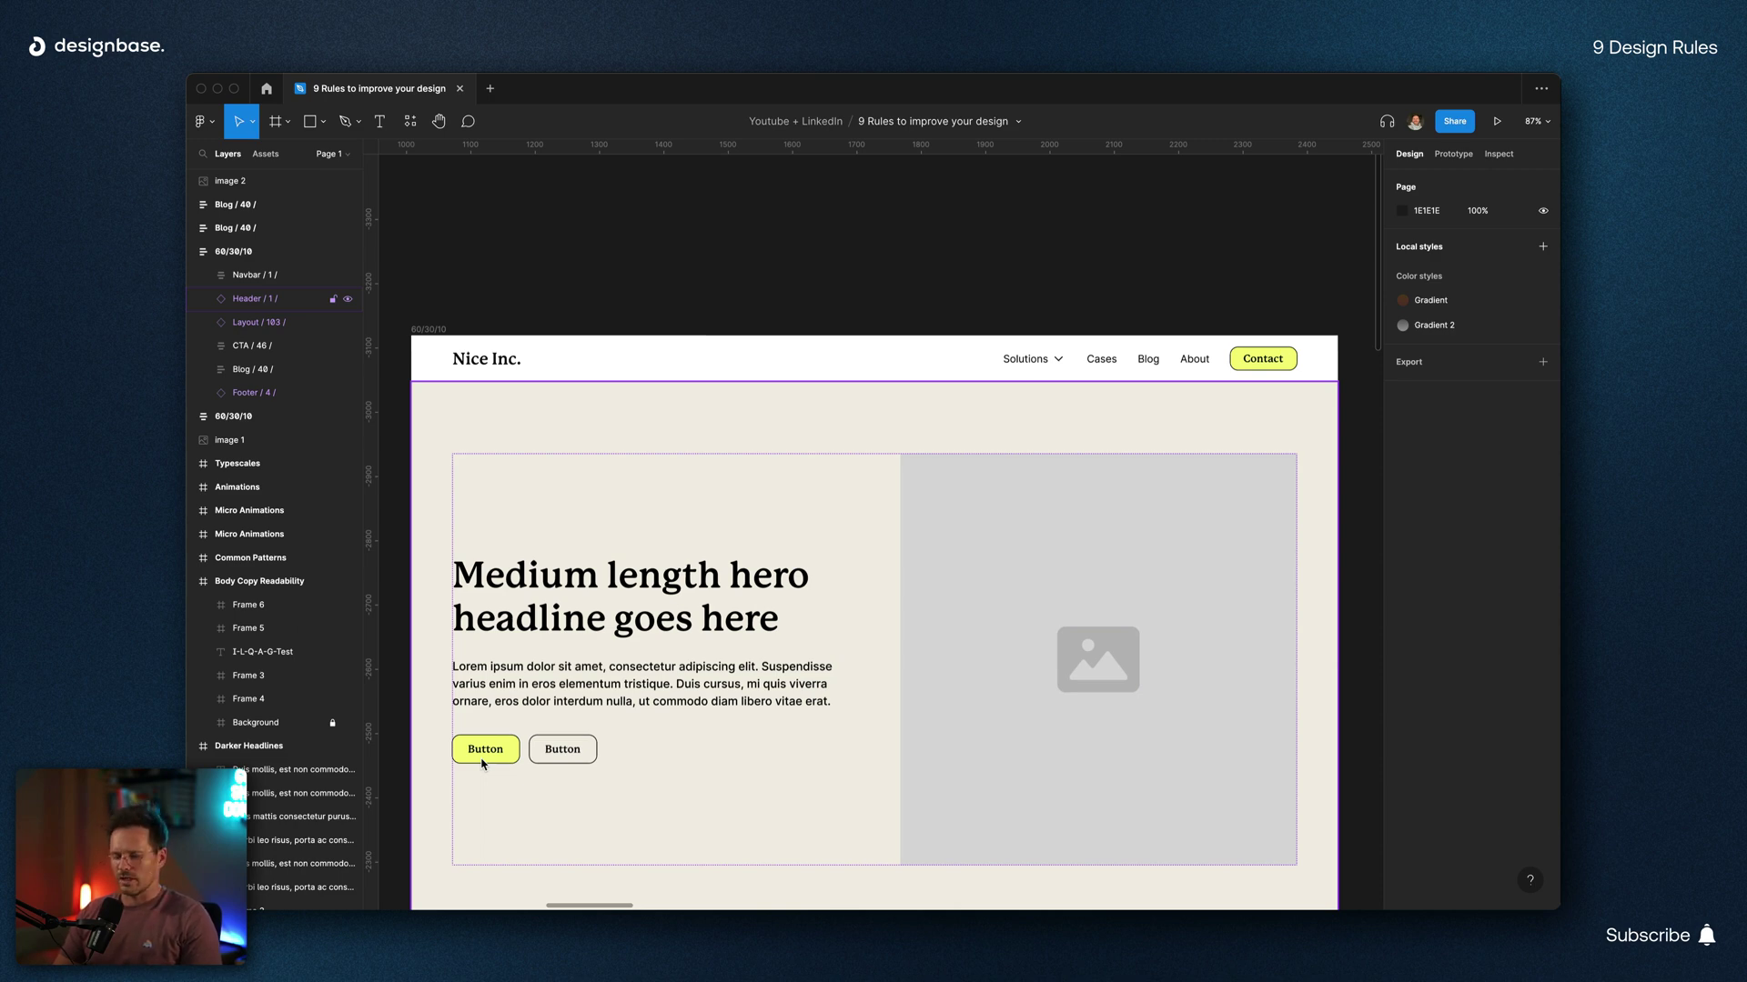
{"action": "scroll", "coordinate": [1119, 619], "scroll_direction": "down", "scroll_amount": 3}
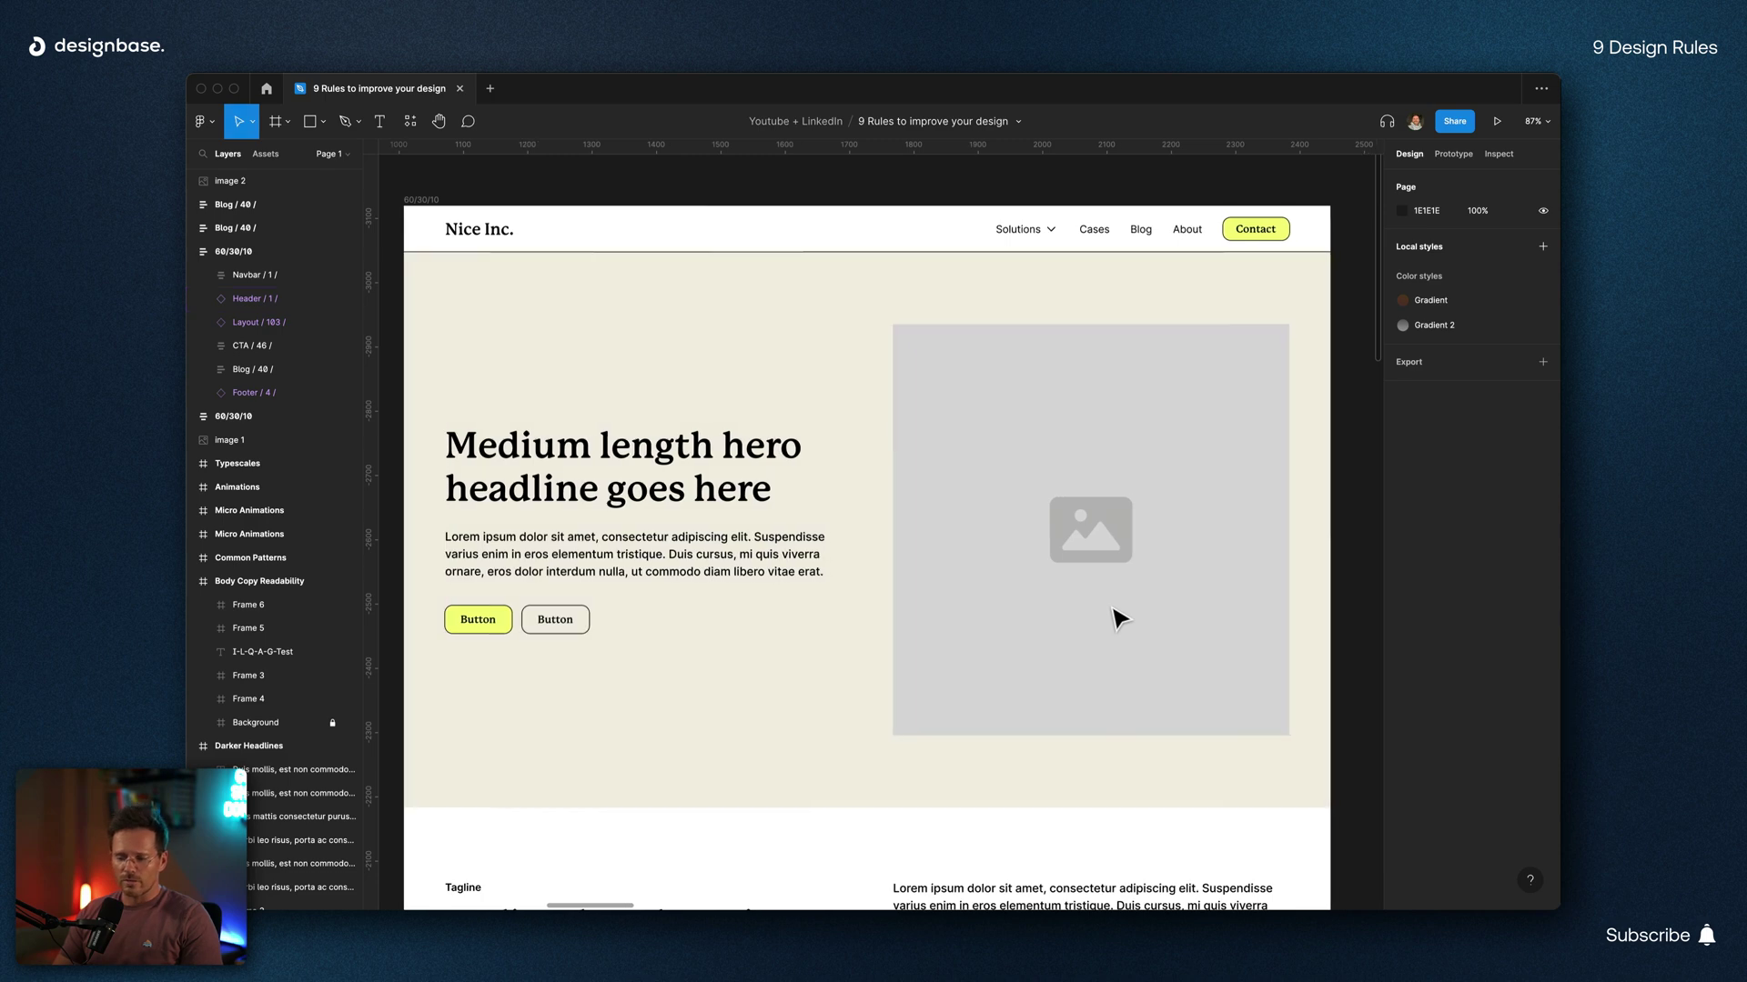
{"action": "scroll", "coordinate": [1119, 618], "scroll_direction": "right", "scroll_amount": 15}
{"action": "scroll", "coordinate": [1119, 619], "scroll_direction": "up", "scroll_amount": 1}
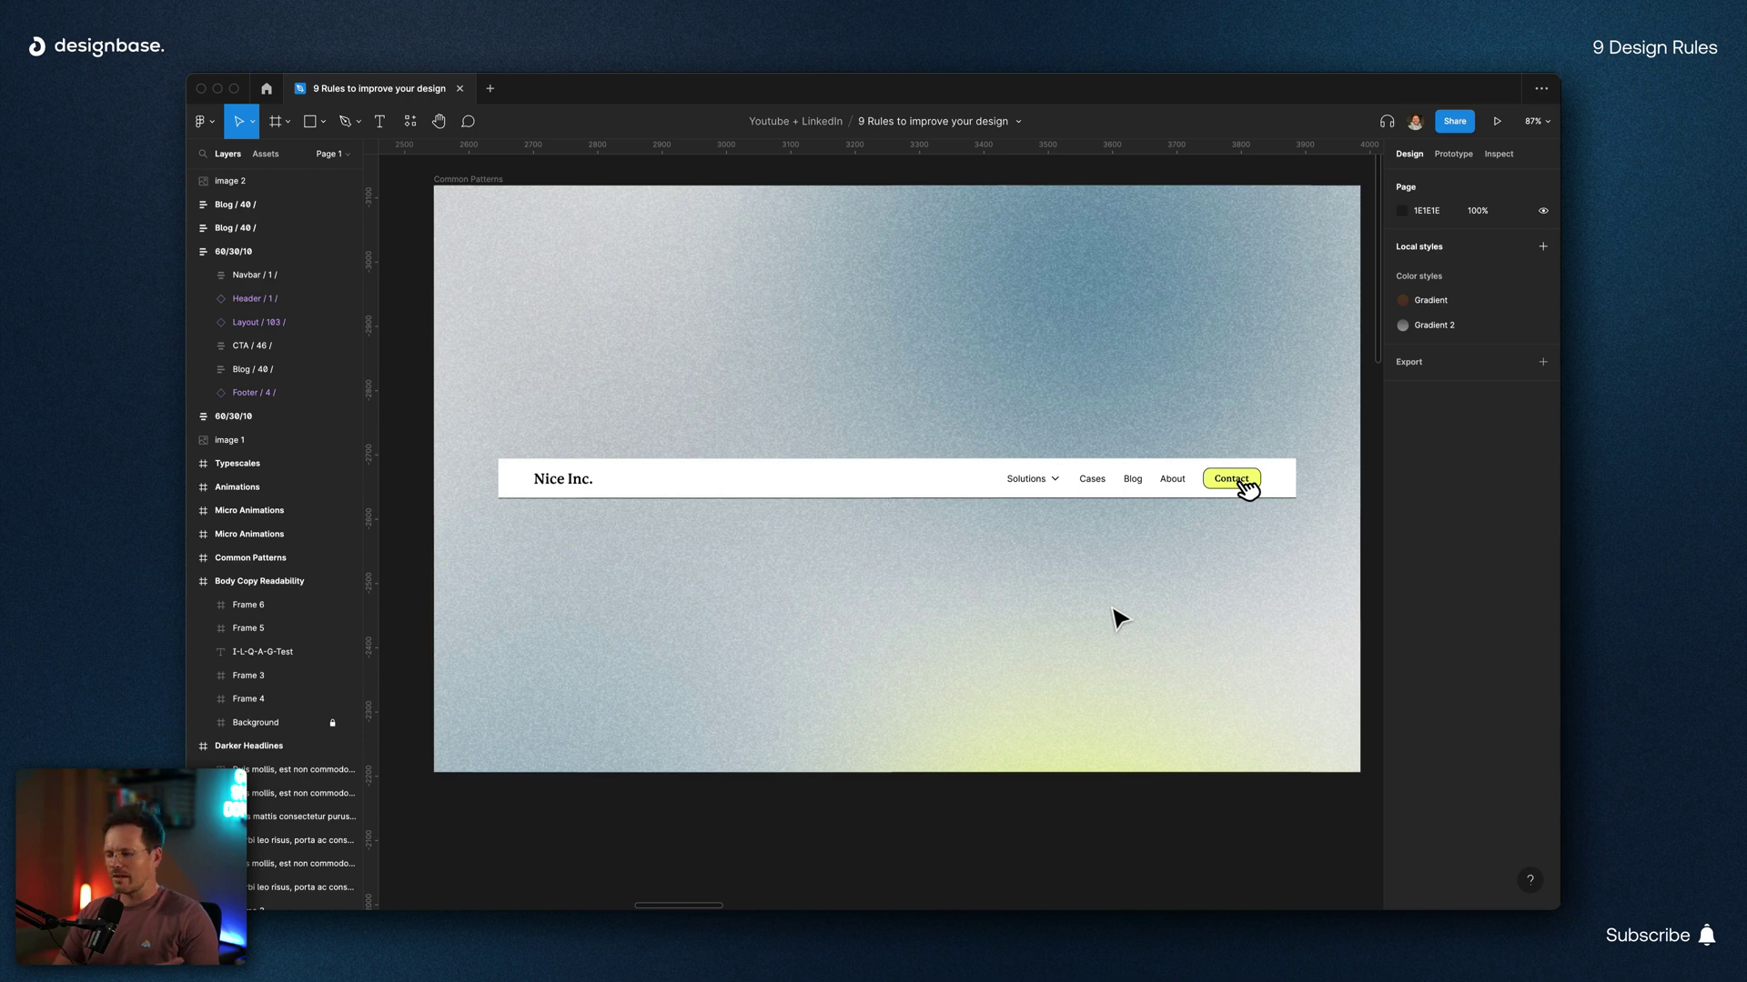
Step: Scroll up to the Nice Inc. landing page layout with its pink column grid
{"action": "scroll", "coordinate": [1118, 618], "scroll_direction": "up", "scroll_amount": 1}
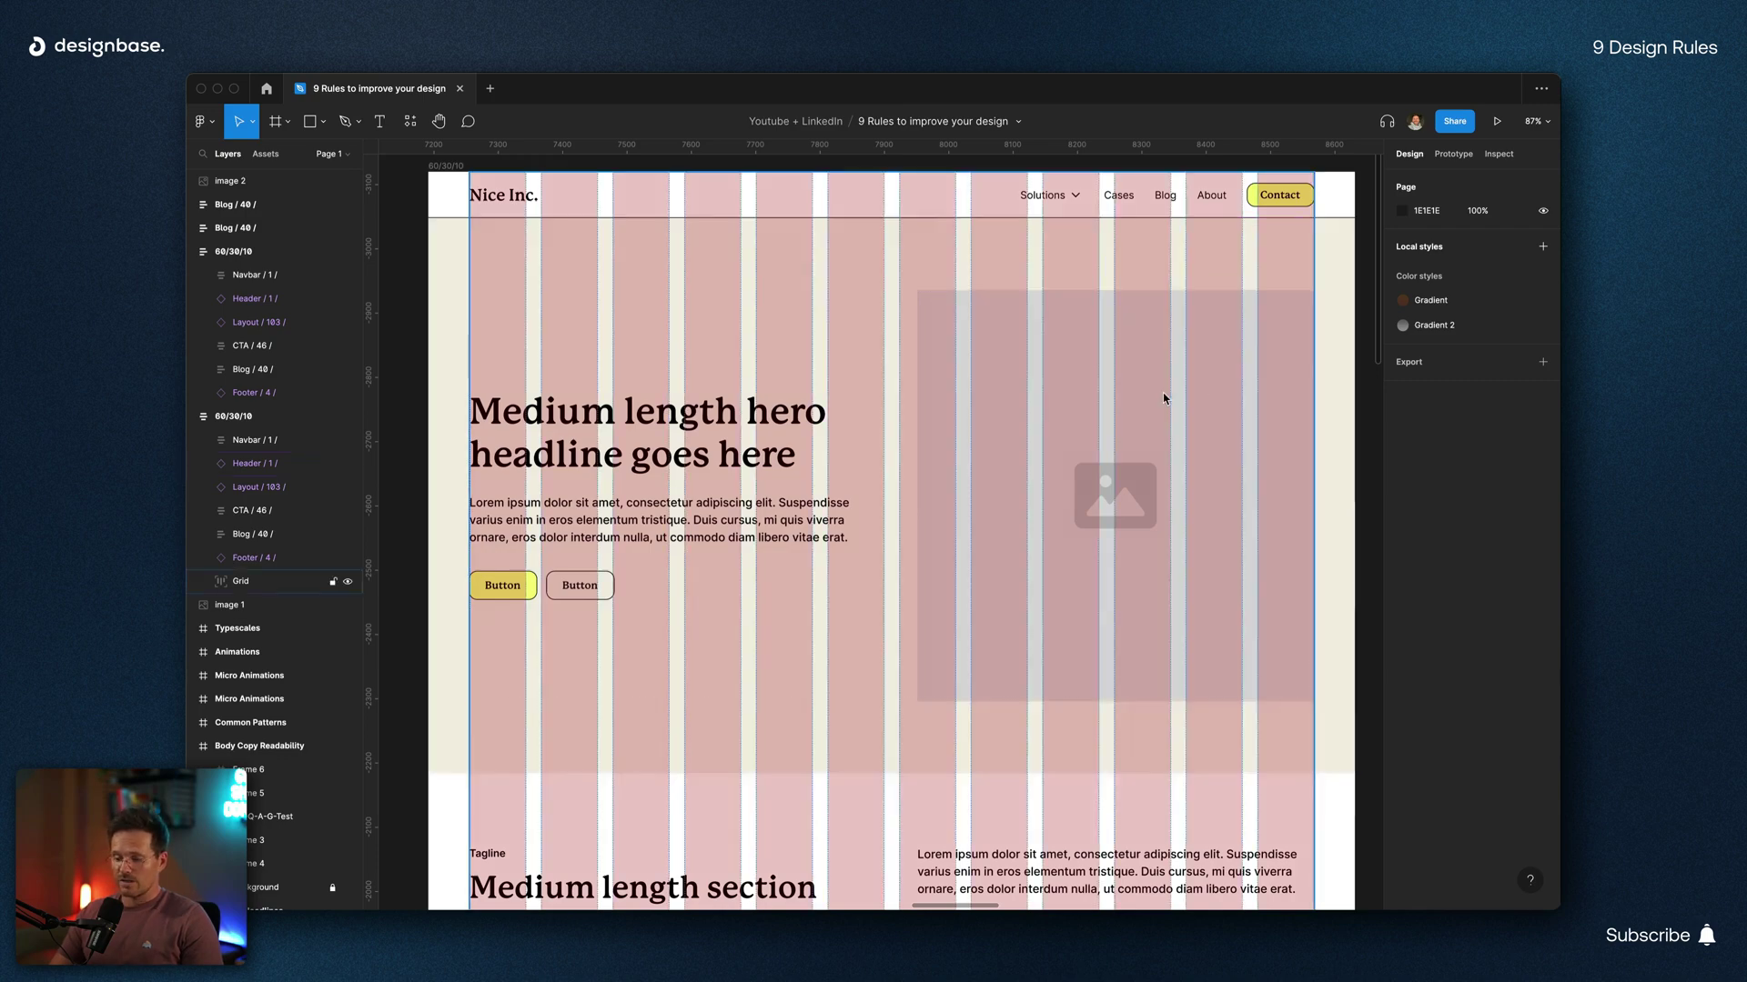
{"action": "scroll", "coordinate": [1162, 394], "scroll_direction": "down", "scroll_amount": 5}
{"action": "scroll", "coordinate": [1163, 397], "scroll_direction": "down", "scroll_amount": 12}
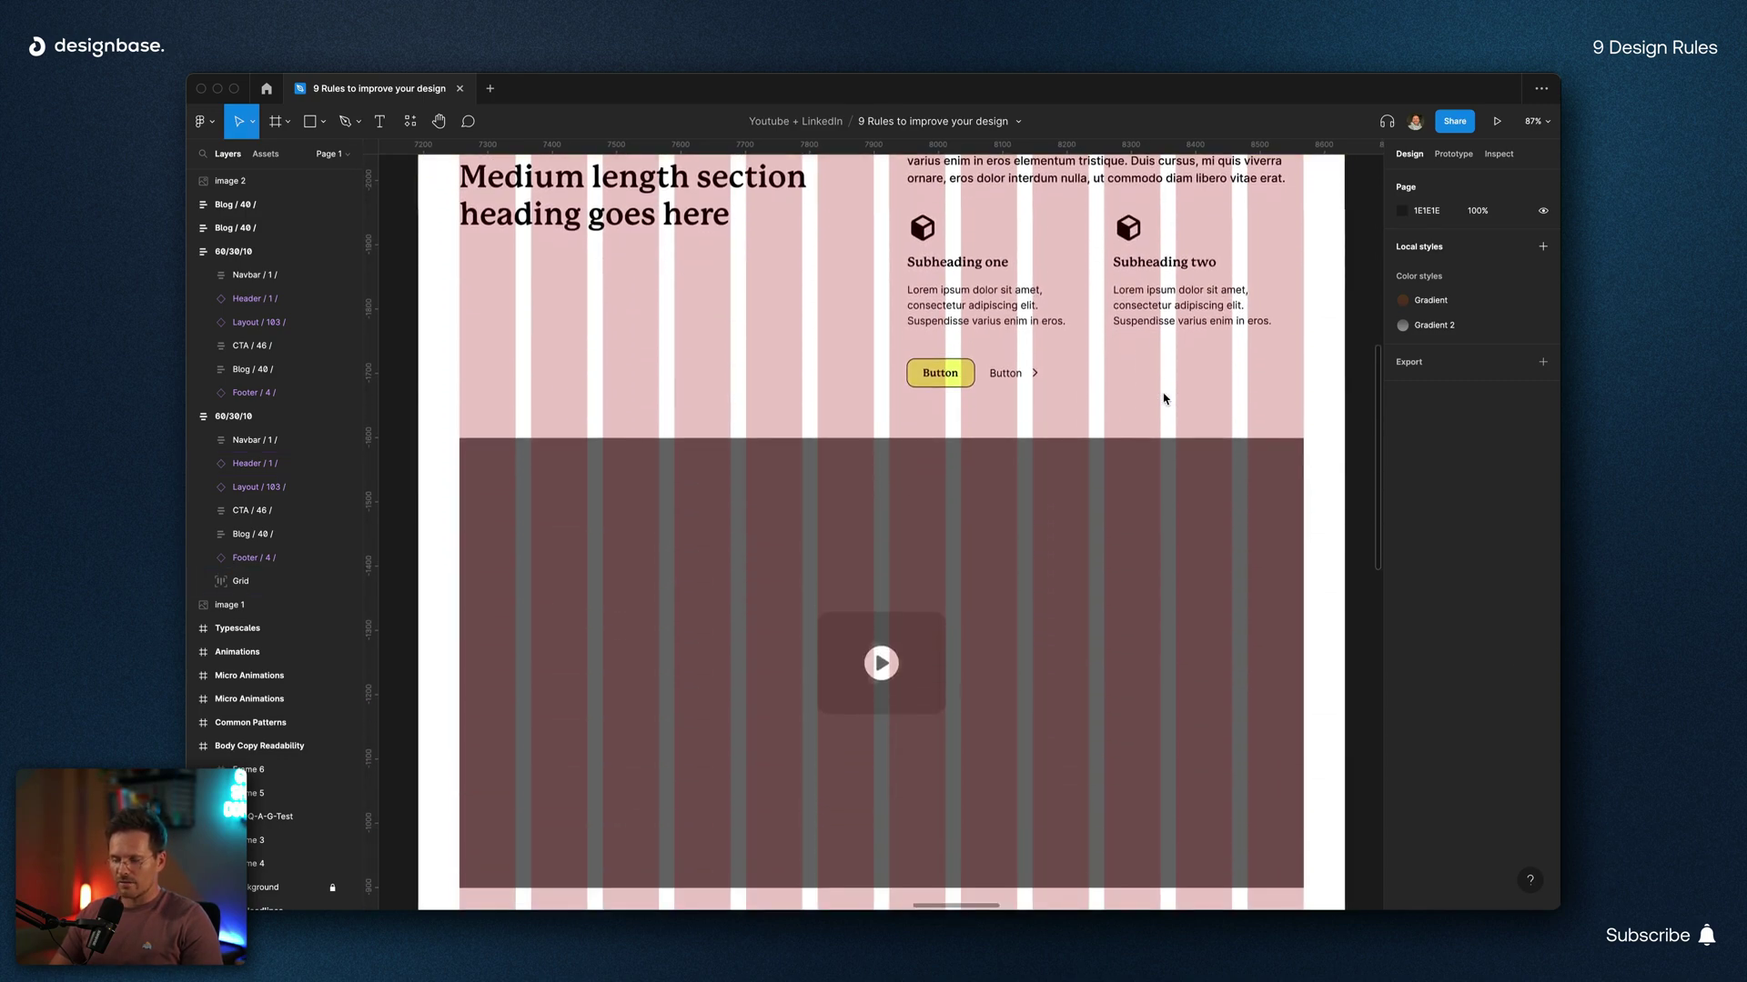
{"action": "scroll", "coordinate": [1163, 398], "scroll_direction": "down", "scroll_amount": 15}
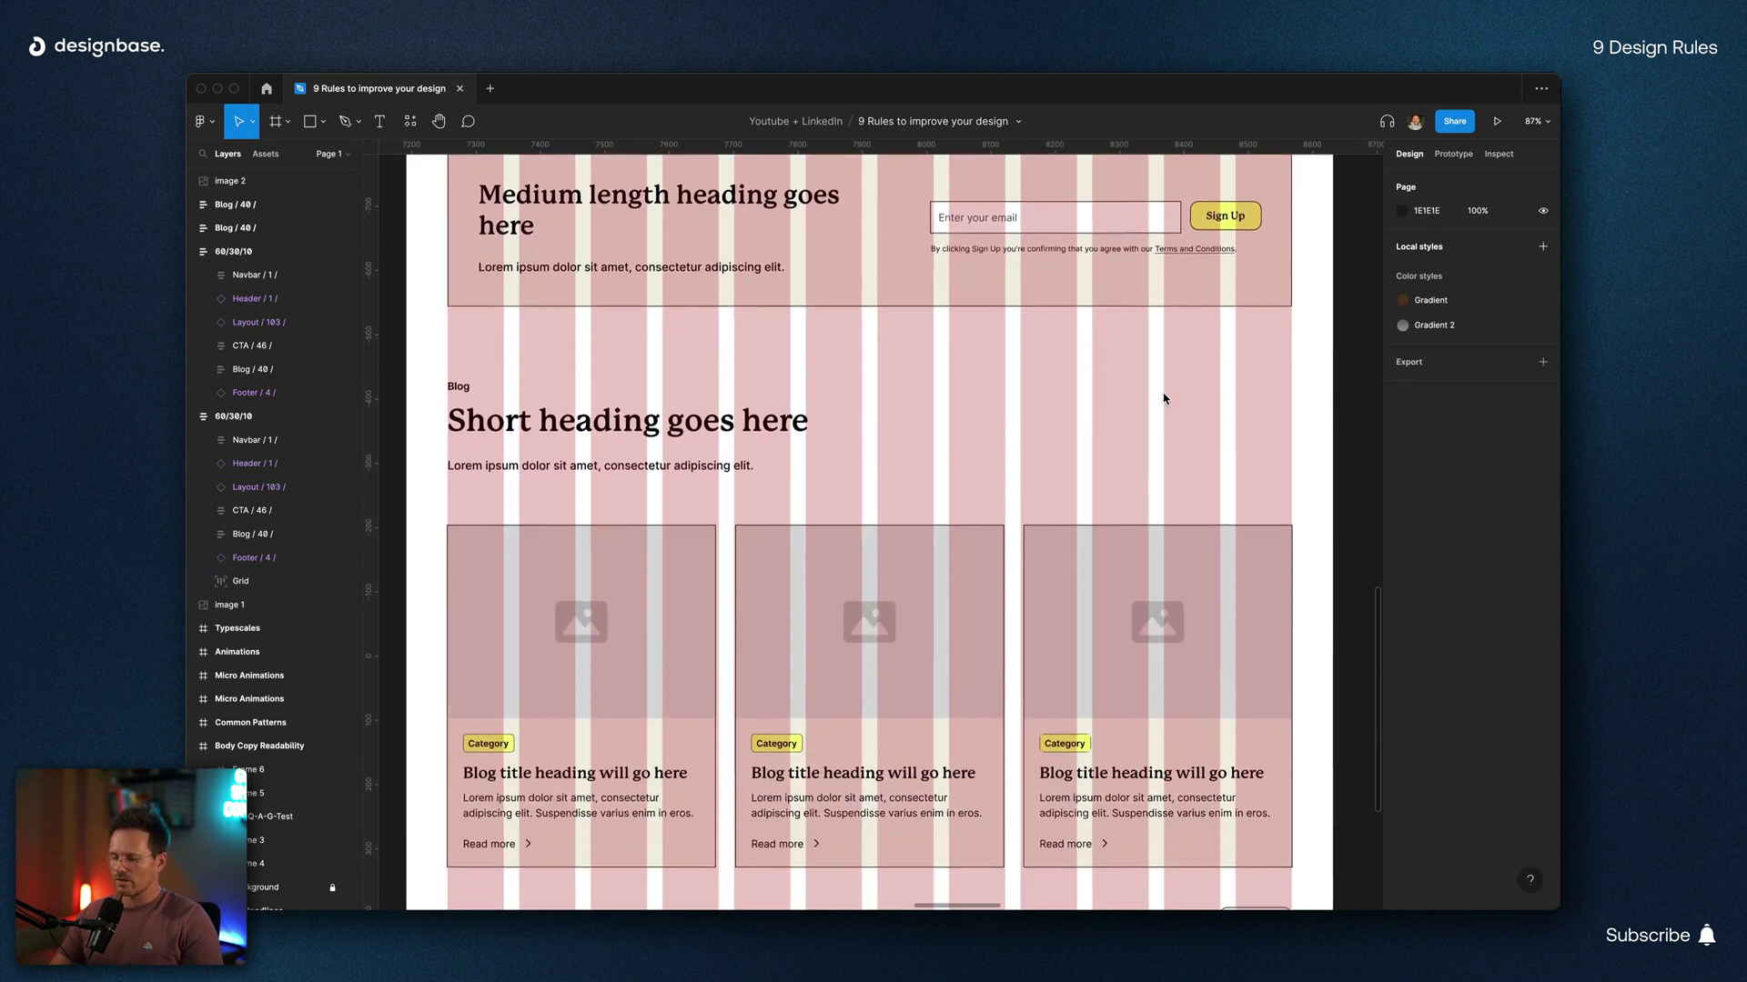
{"action": "scroll", "coordinate": [1164, 397], "scroll_direction": "up", "scroll_amount": 5}
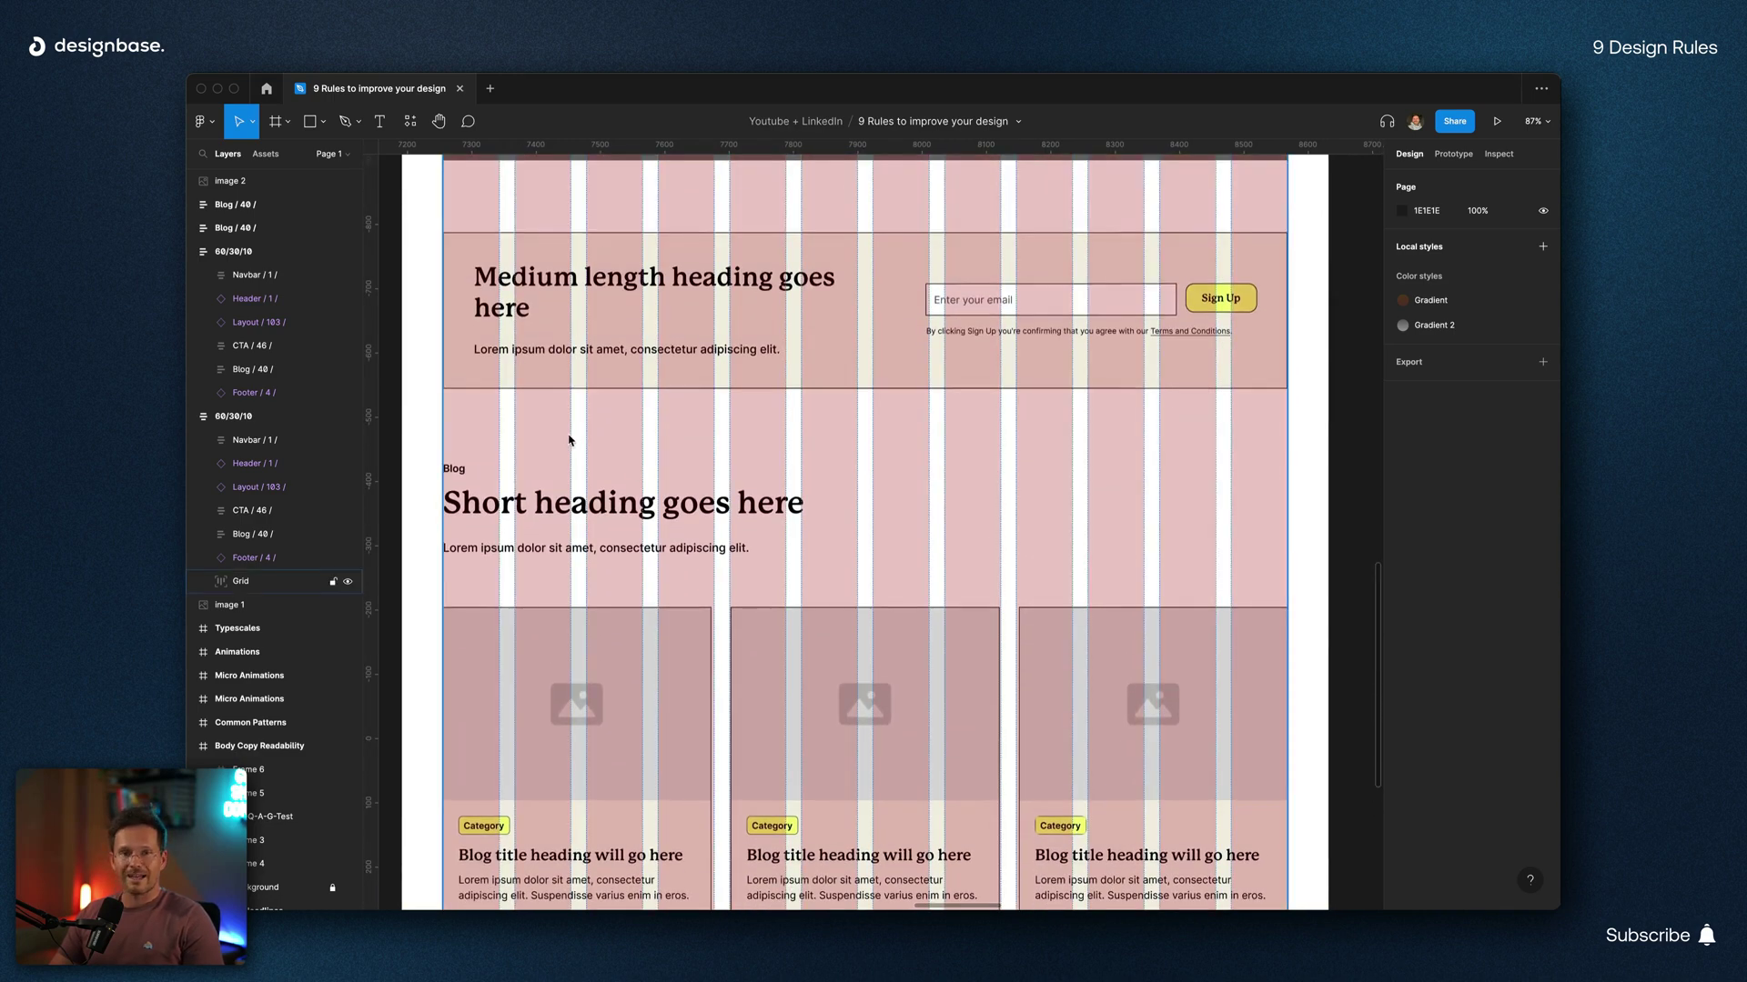
{"action": "scroll", "coordinate": [1205, 444], "scroll_direction": "down", "scroll_amount": 18}
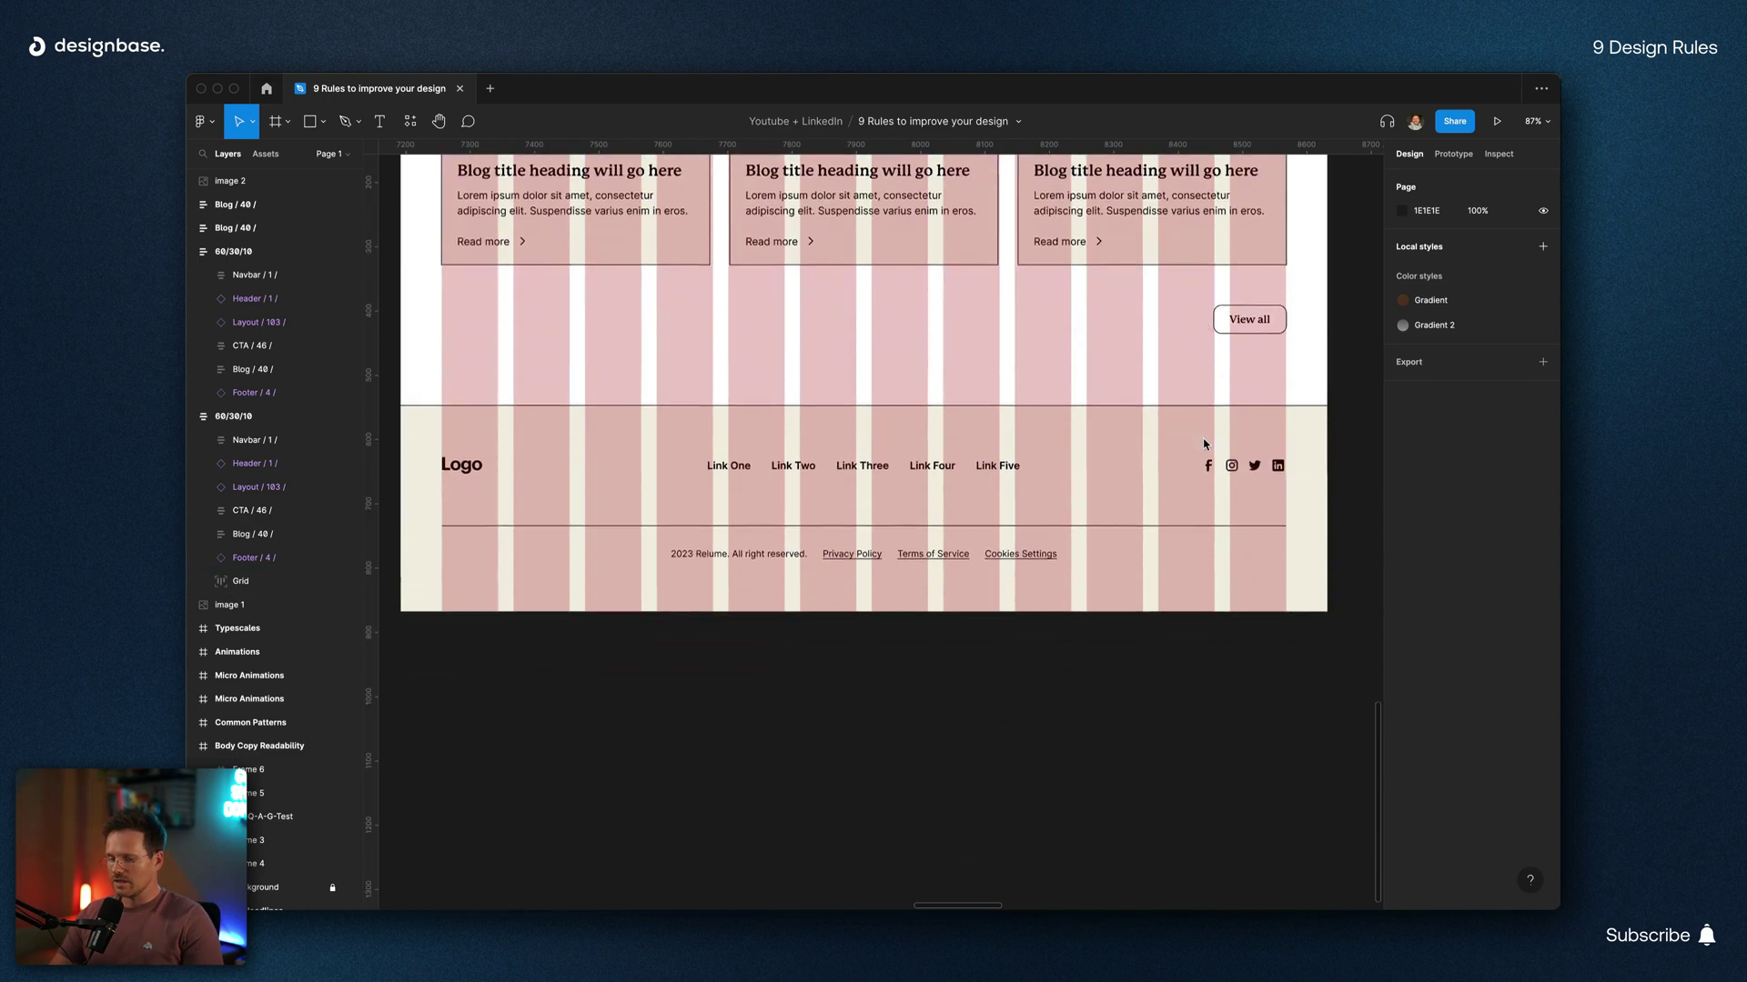
{"action": "scroll", "coordinate": [1205, 443], "scroll_direction": "up", "scroll_amount": 20}
{"action": "scroll", "coordinate": [1203, 444], "scroll_direction": "up", "scroll_amount": 20}
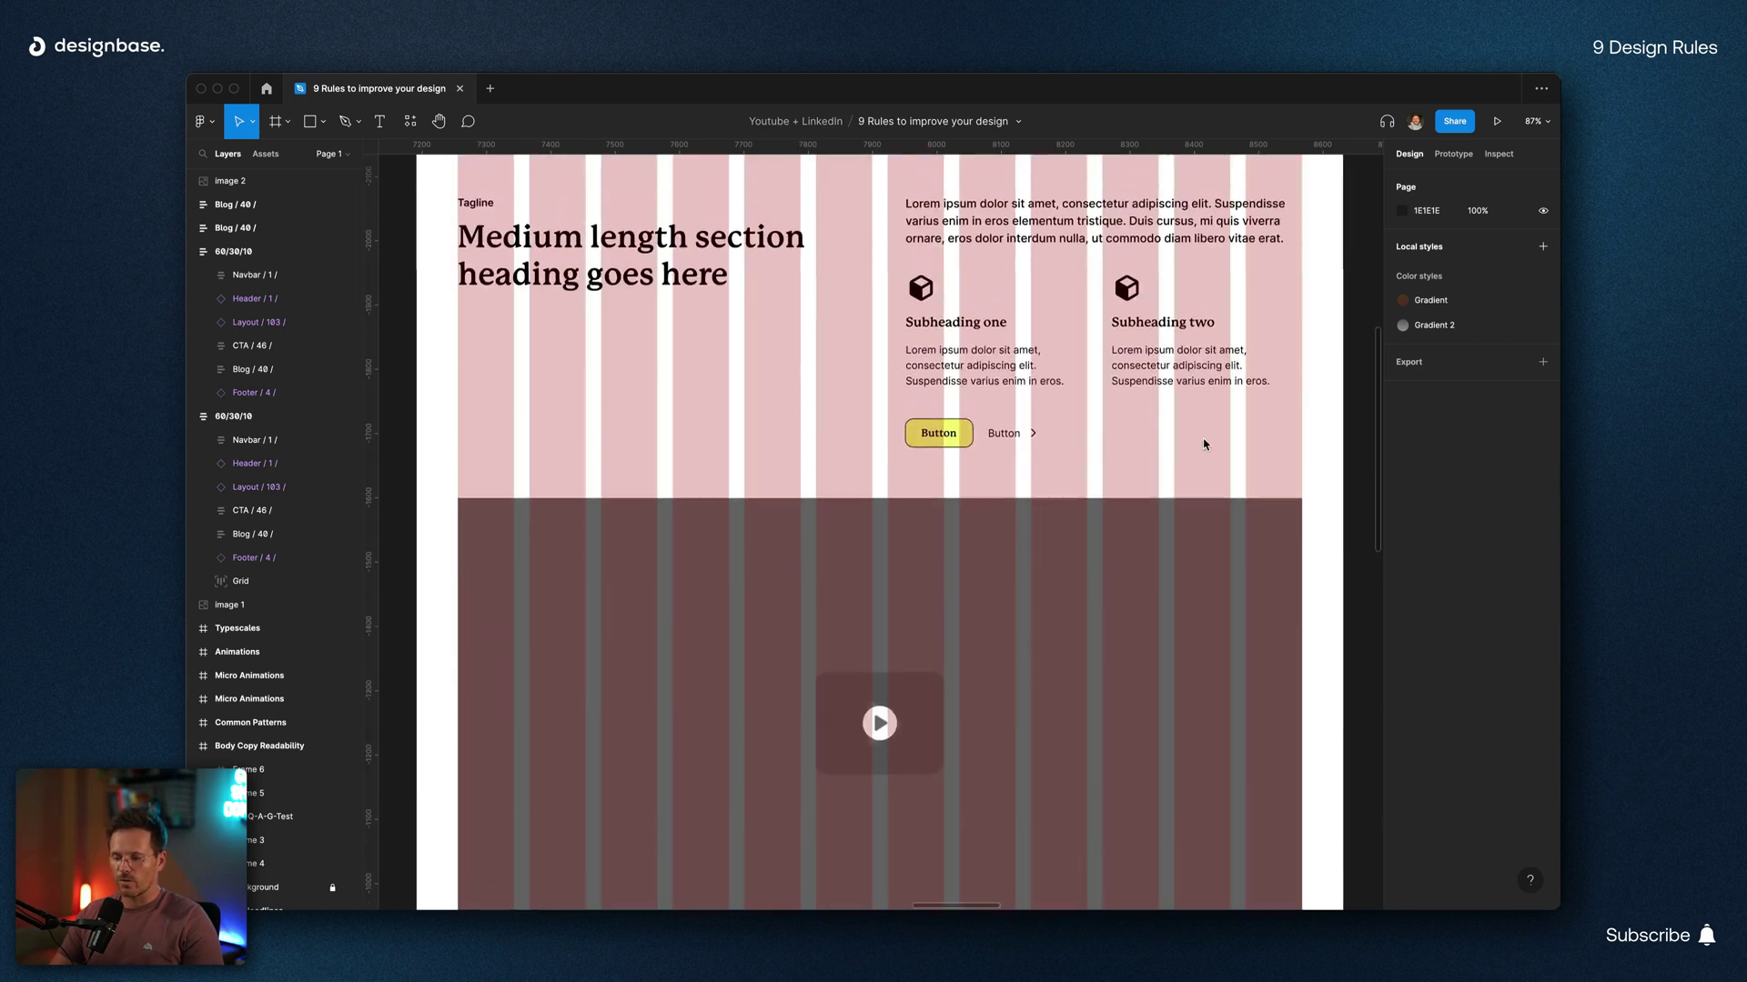
{"action": "scroll", "coordinate": [1204, 444], "scroll_direction": "up", "scroll_amount": 3}
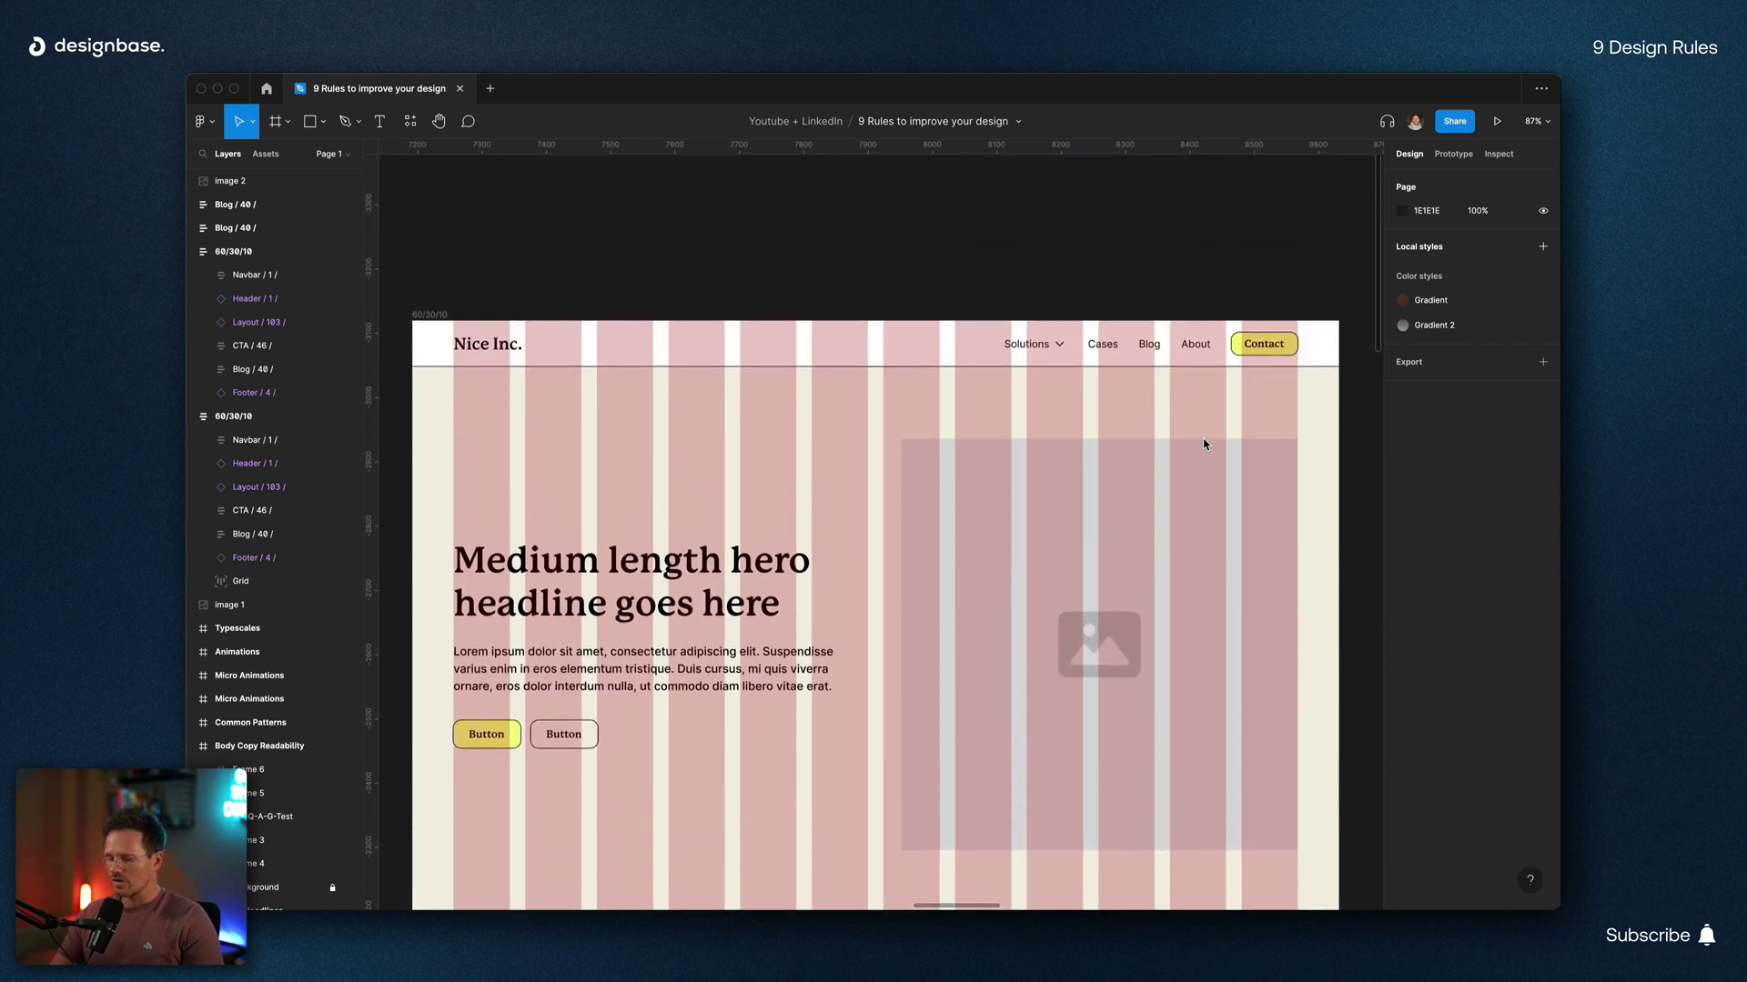
{"action": "scroll", "coordinate": [1205, 444], "scroll_direction": "left", "scroll_amount": 1}
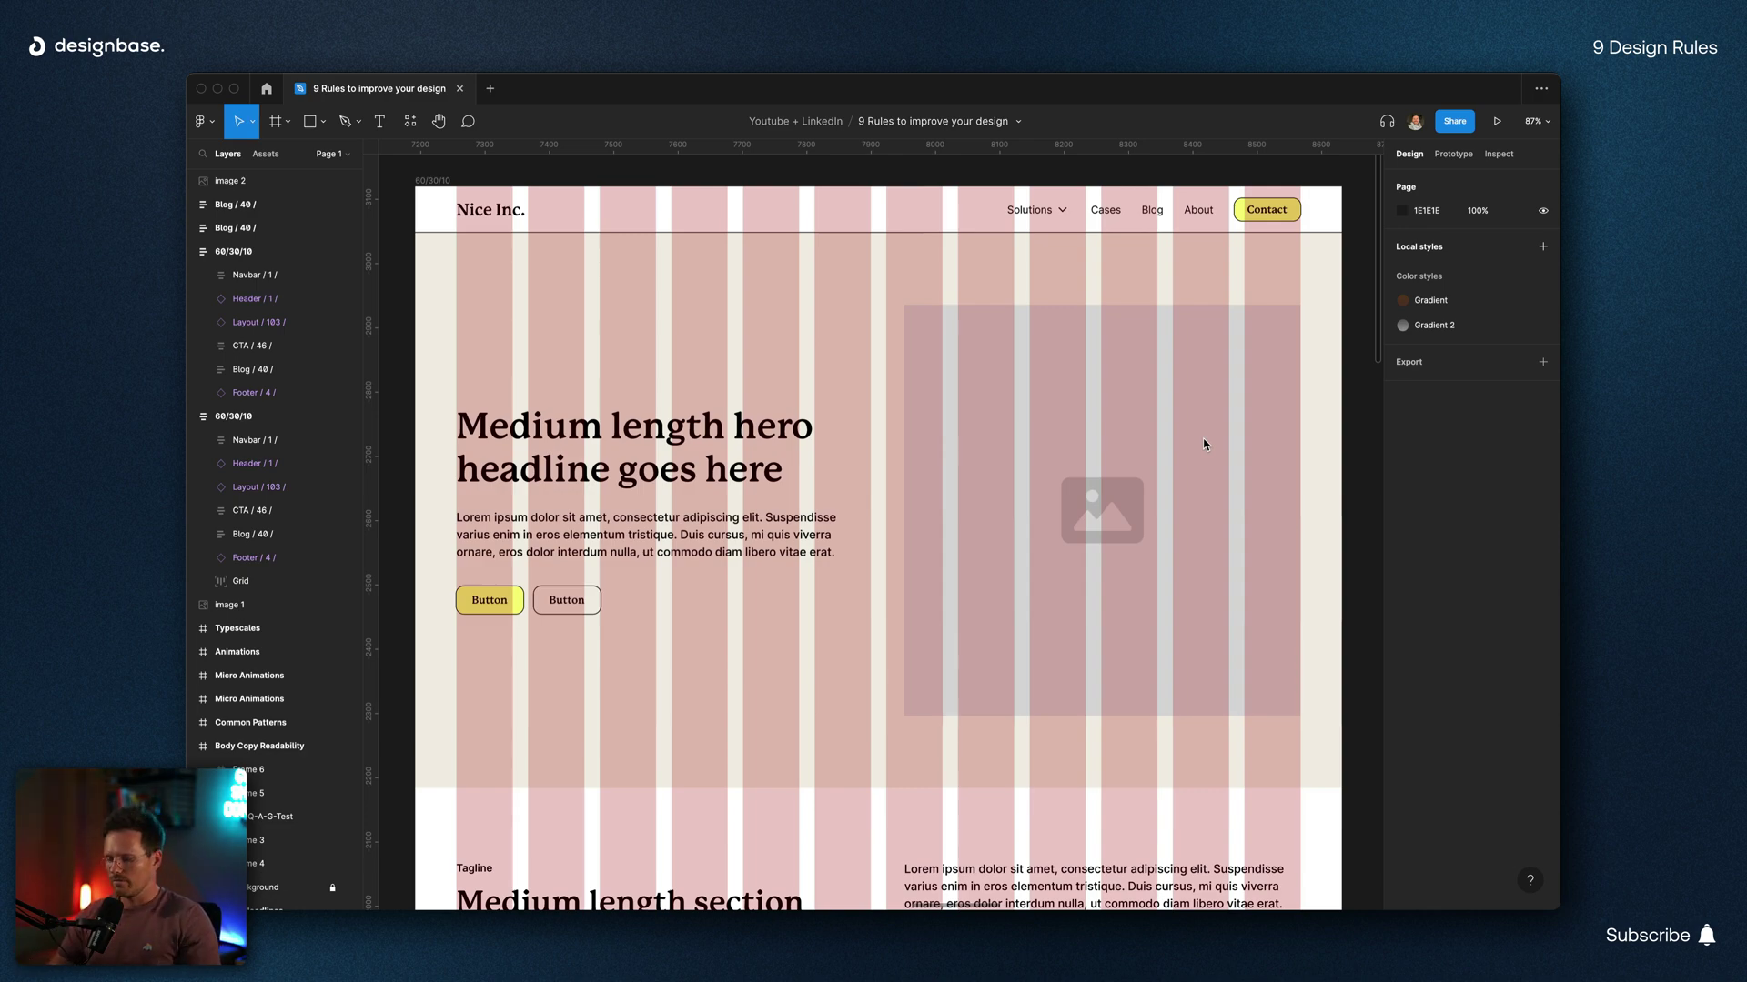
Step: Pan through the Law of Proximity blog-card frames toward the GAIA site's blog cards
{"action": "scroll", "coordinate": [1146, 514], "scroll_direction": "right", "scroll_amount": 10}
{"action": "scroll", "coordinate": [1146, 514], "scroll_direction": "down", "scroll_amount": 3}
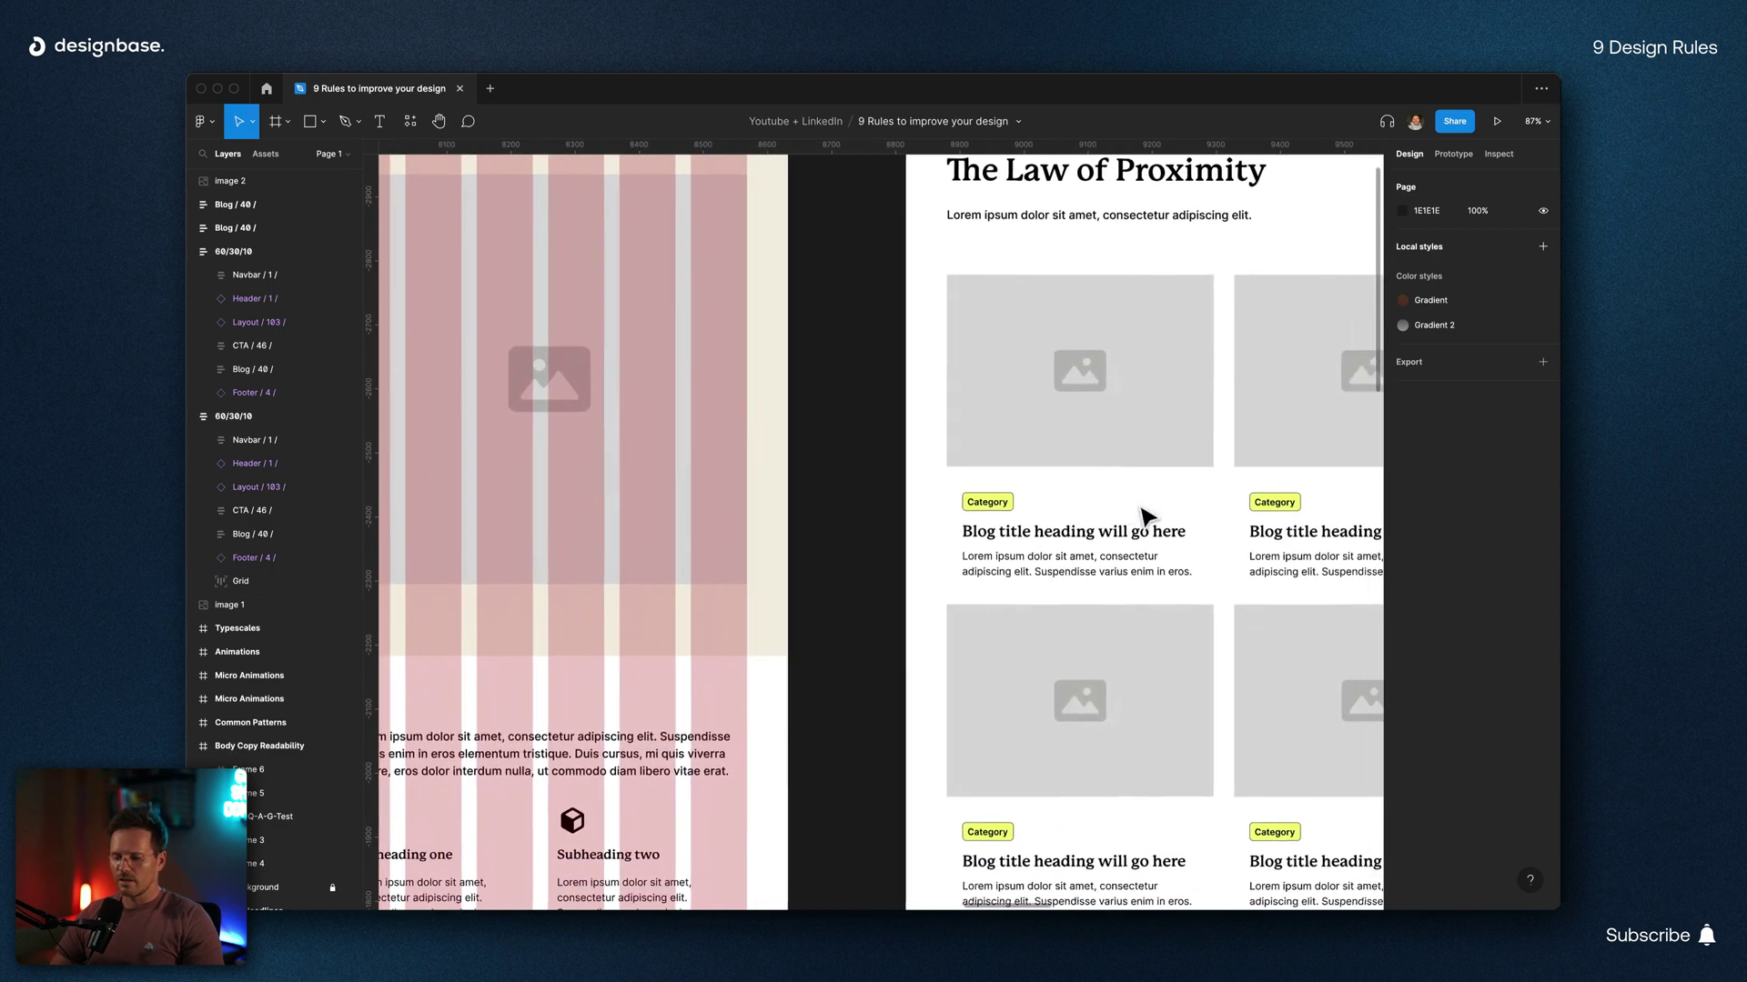
{"action": "scroll", "coordinate": [1147, 516], "scroll_direction": "down", "scroll_amount": 3}
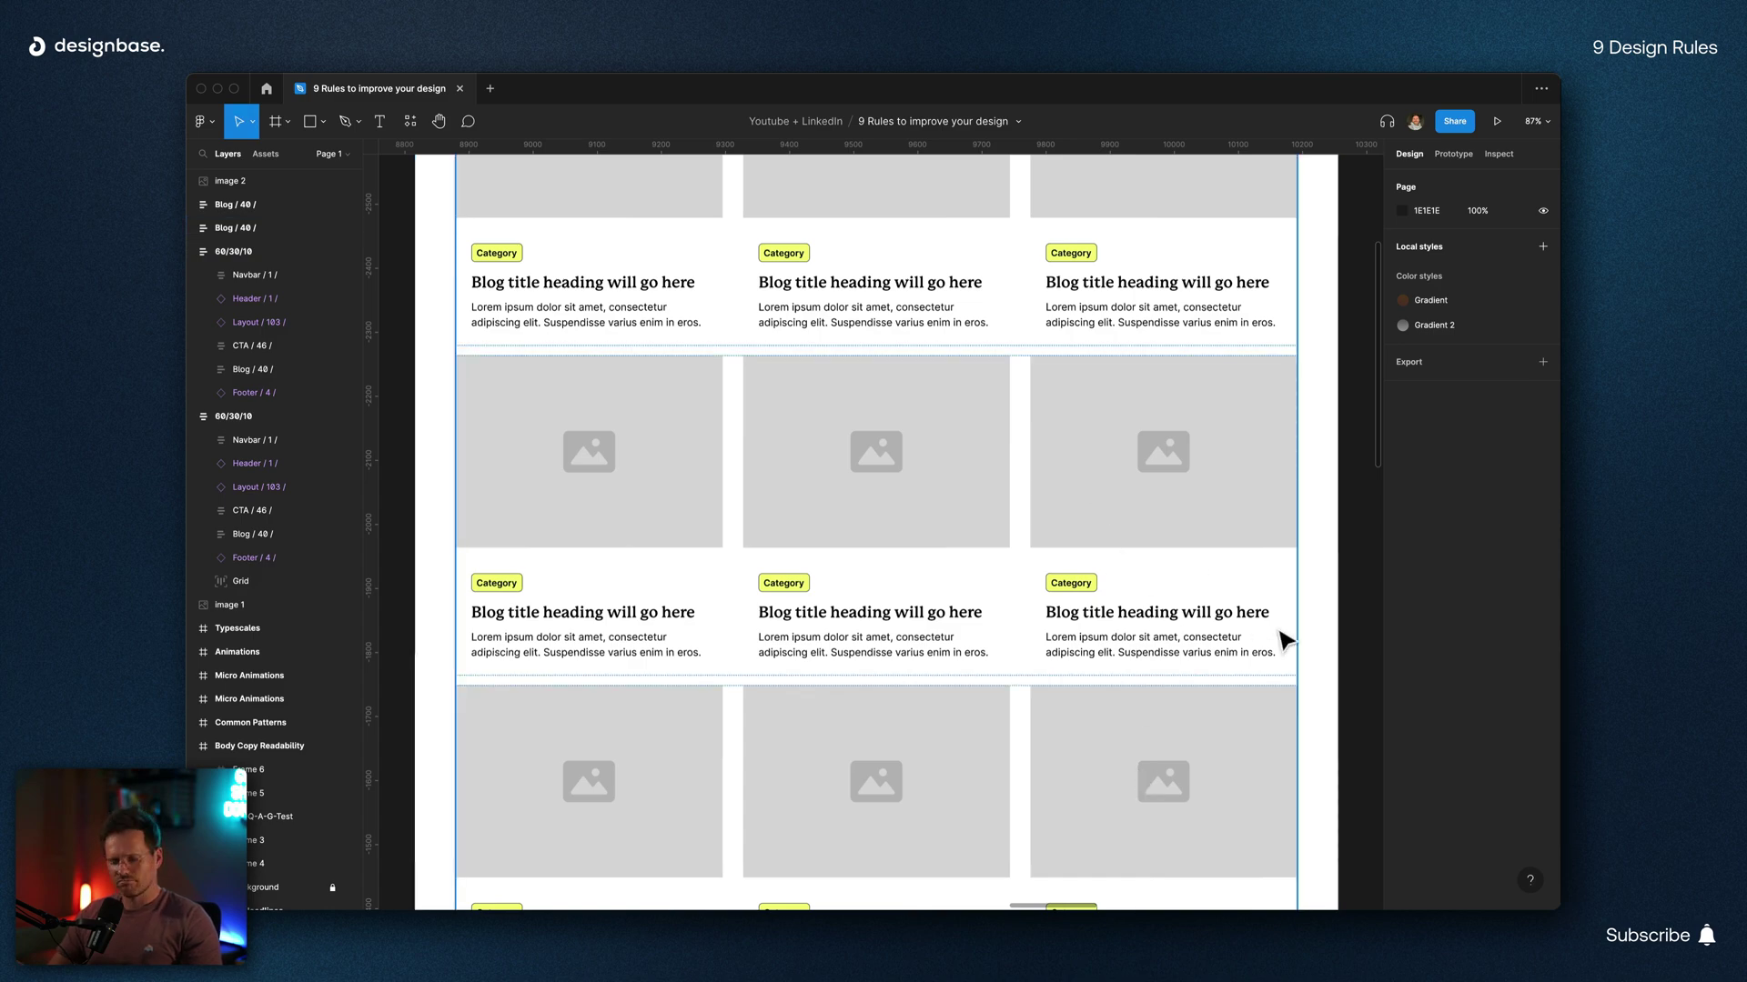
{"action": "scroll", "coordinate": [1283, 641], "scroll_direction": "right", "scroll_amount": 15}
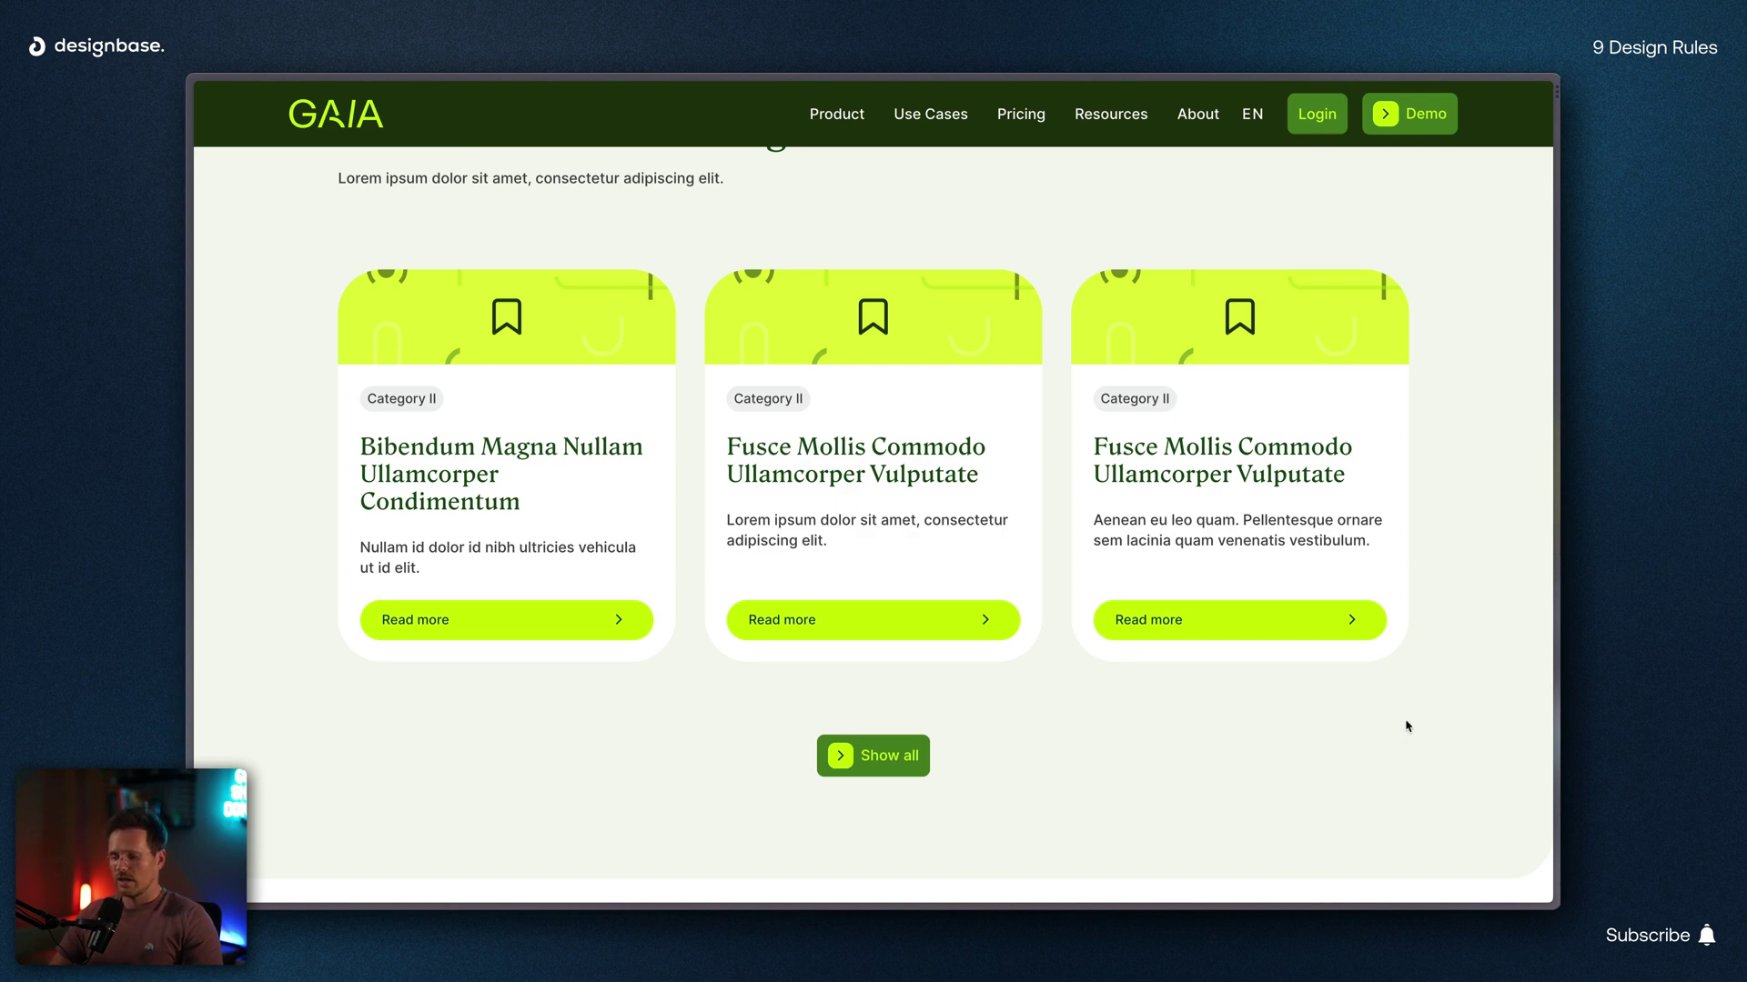
Step: Scroll the GAIA page past the Show all button down to the dark sign-up form
{"action": "scroll", "coordinate": [1407, 726], "scroll_direction": "down", "scroll_amount": 1}
{"action": "scroll", "coordinate": [1407, 726], "scroll_direction": "up", "scroll_amount": 2}
{"action": "scroll", "coordinate": [1407, 726], "scroll_direction": "down", "scroll_amount": 2}
{"action": "scroll", "coordinate": [1408, 726], "scroll_direction": "down", "scroll_amount": 5}
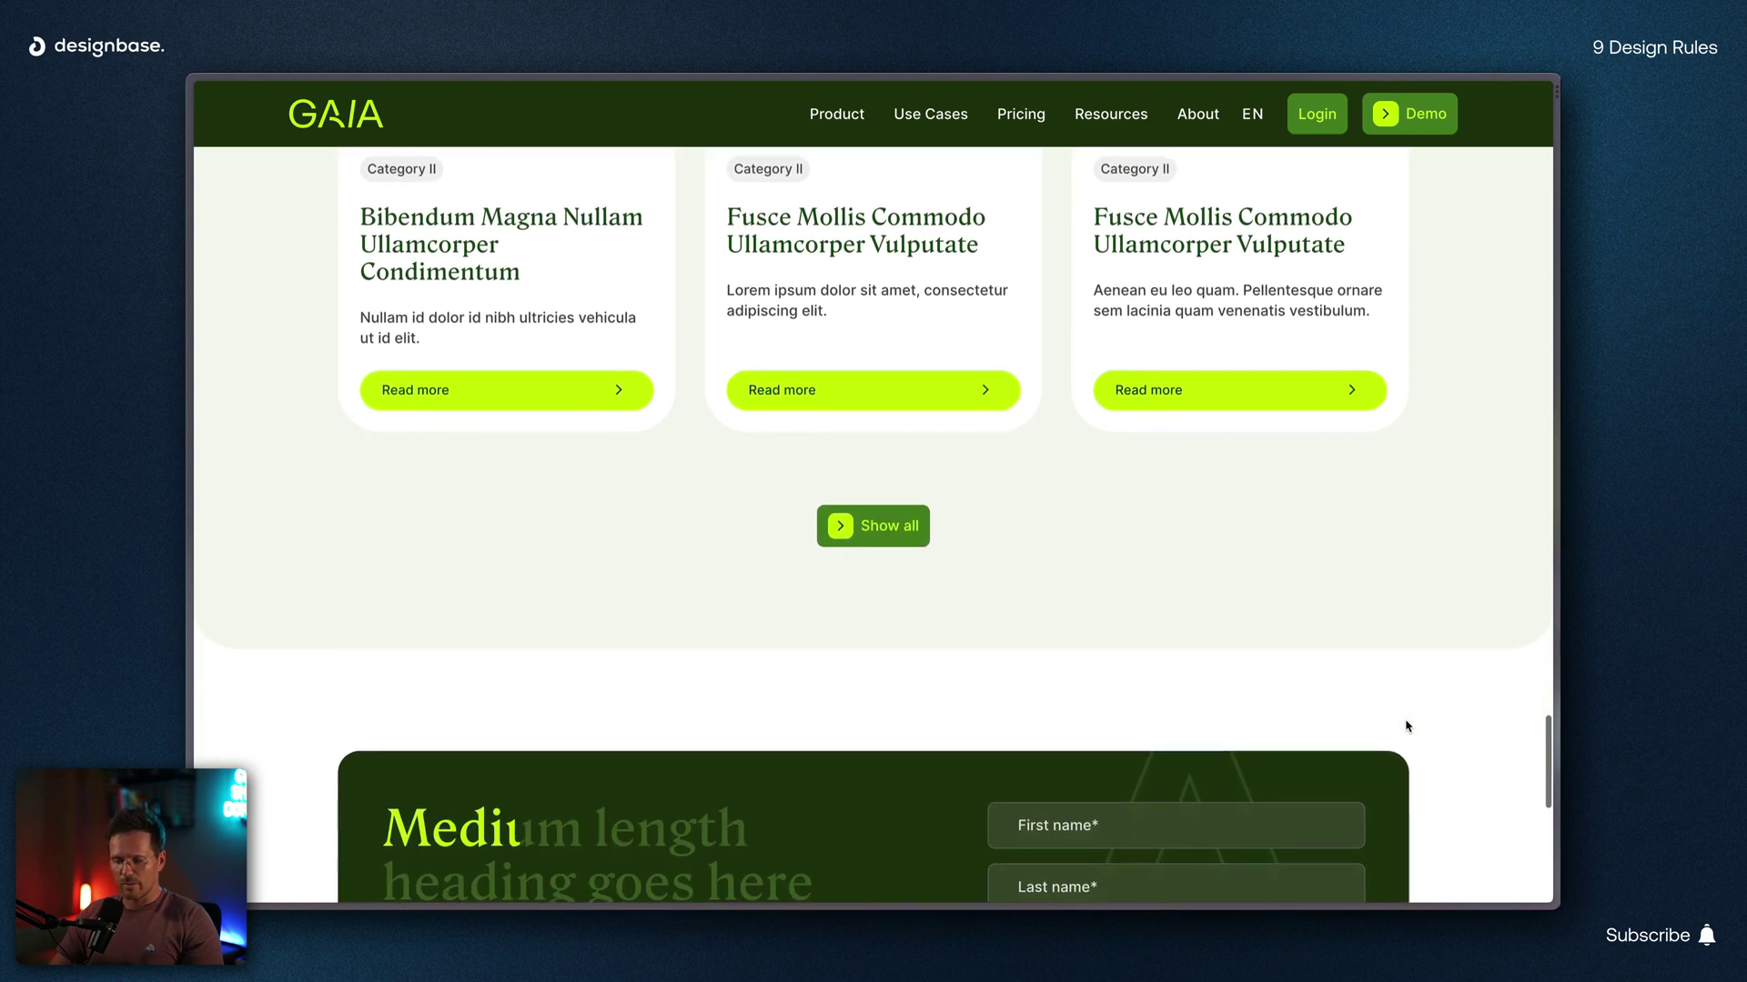
{"action": "scroll", "coordinate": [1407, 726], "scroll_direction": "down", "scroll_amount": 2}
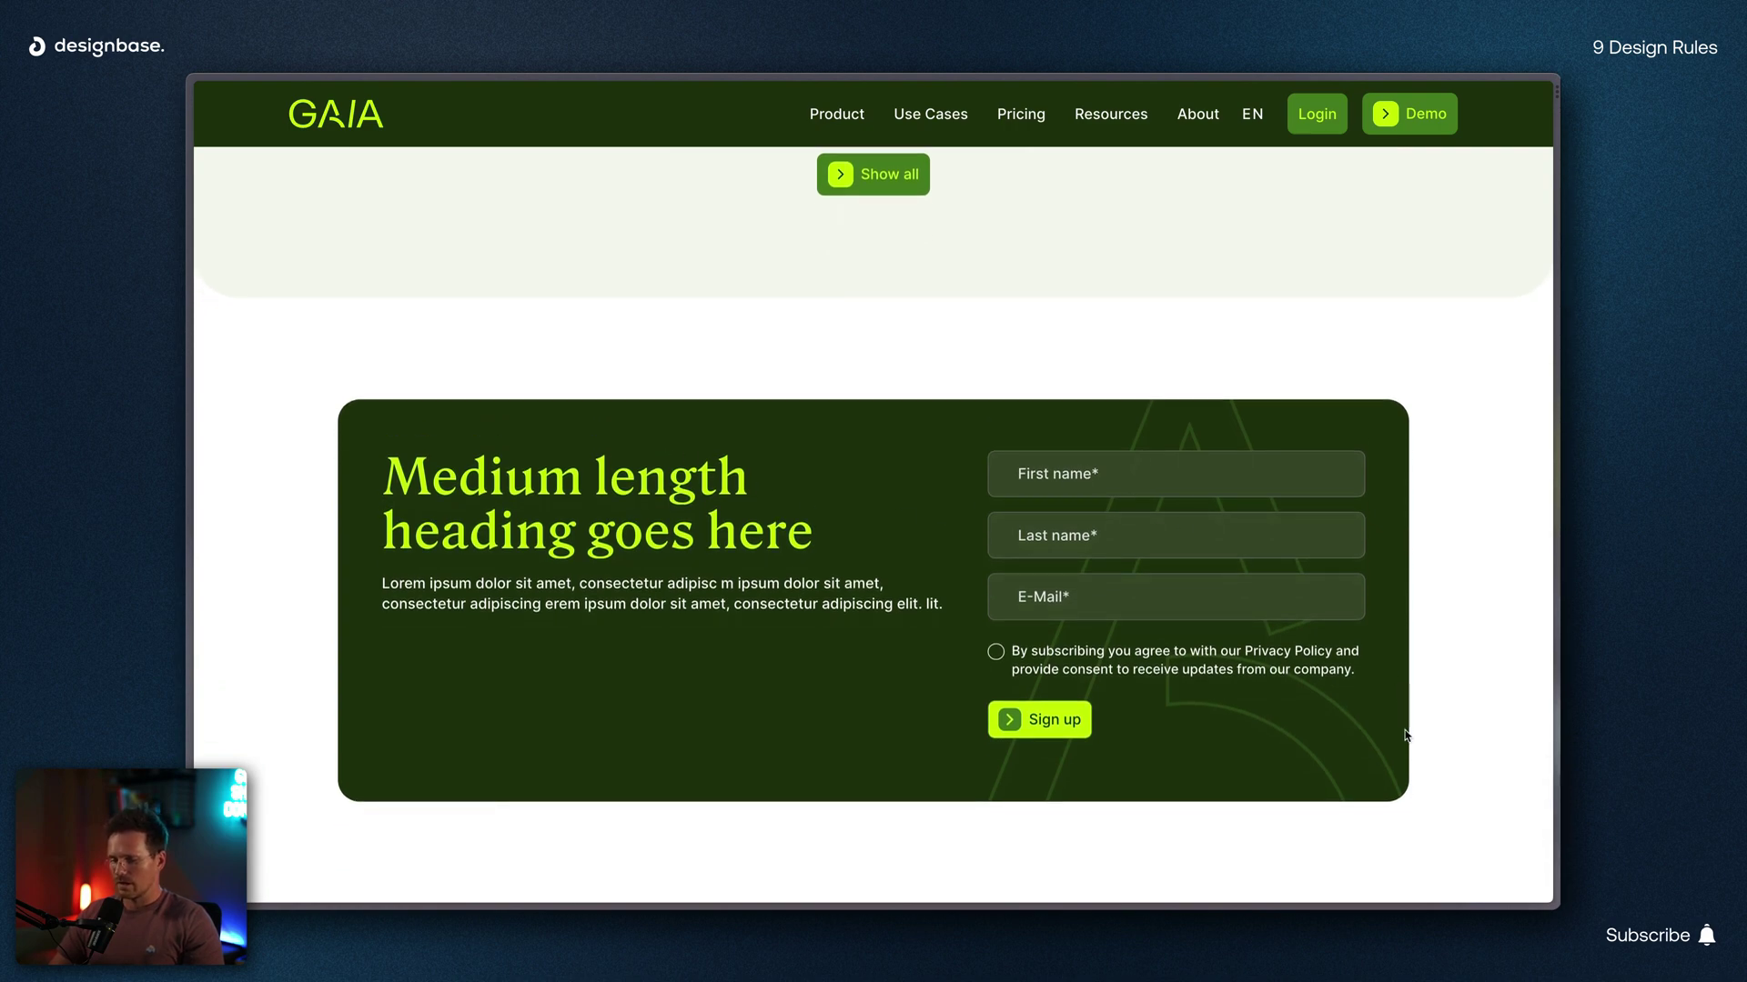
{"action": "scroll", "coordinate": [1407, 733], "scroll_direction": "up", "scroll_amount": 4}
{"action": "scroll", "coordinate": [1405, 735], "scroll_direction": "down", "scroll_amount": 3}
{"action": "scroll", "coordinate": [1405, 735], "scroll_direction": "up", "scroll_amount": 2}
{"action": "scroll", "coordinate": [1405, 735], "scroll_direction": "down", "scroll_amount": 4}
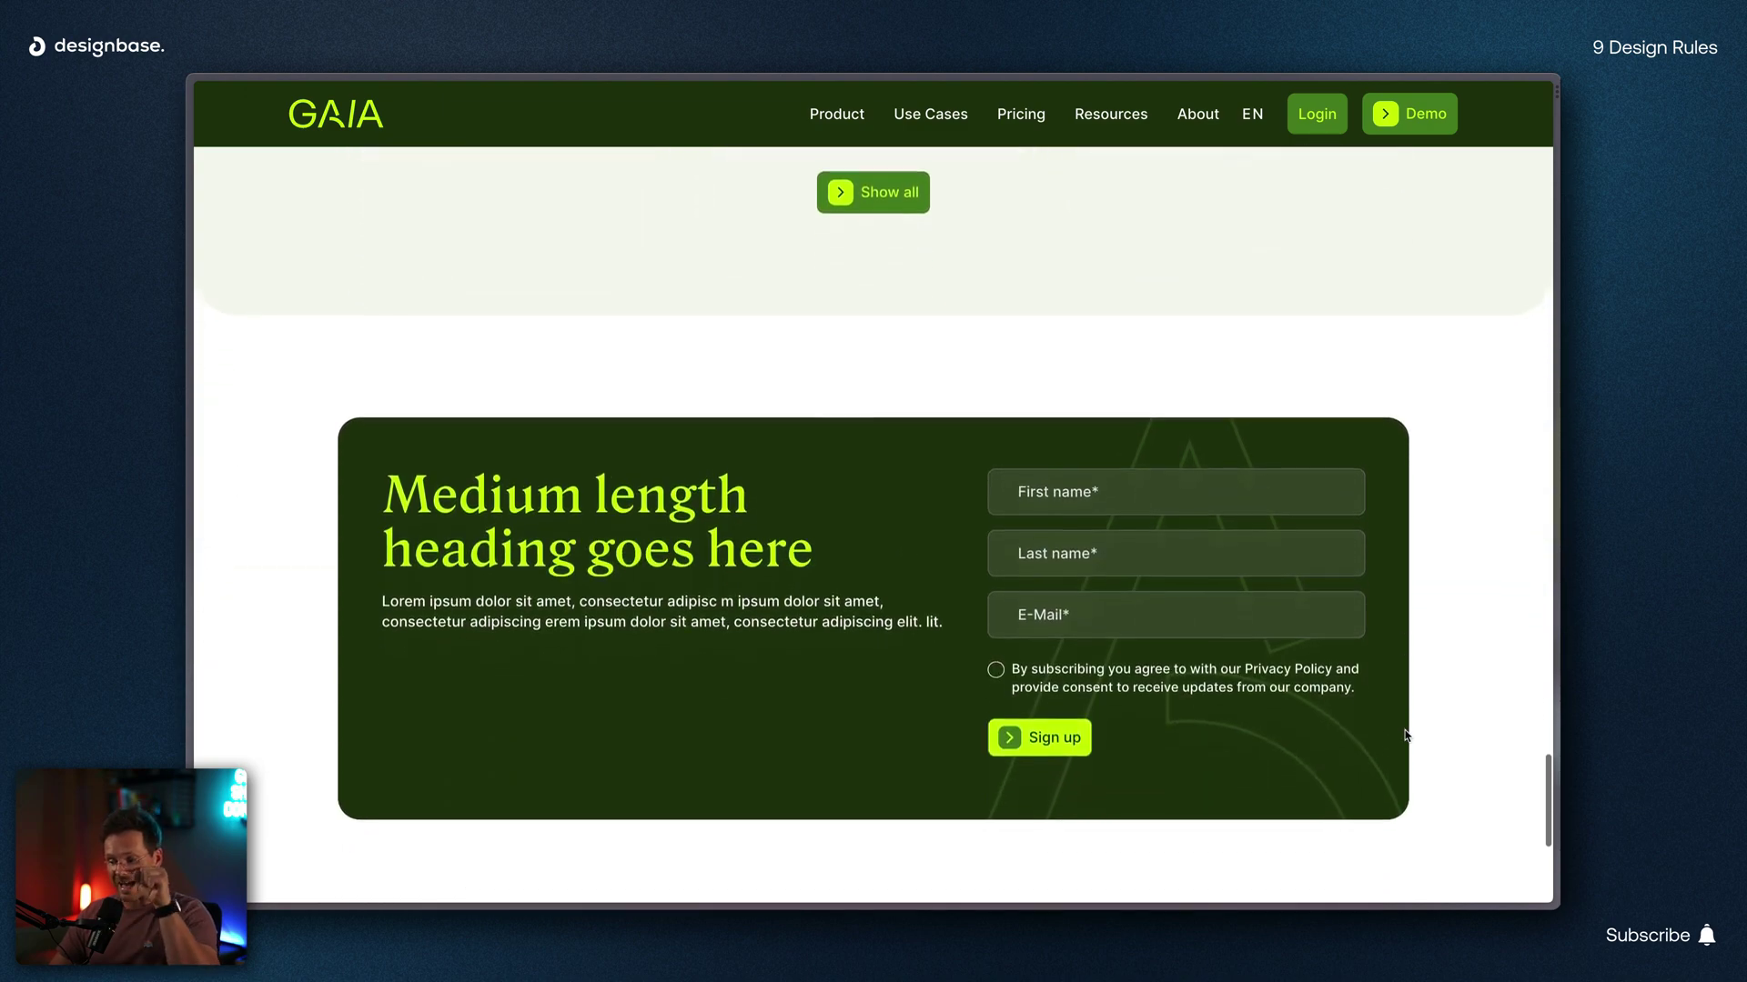